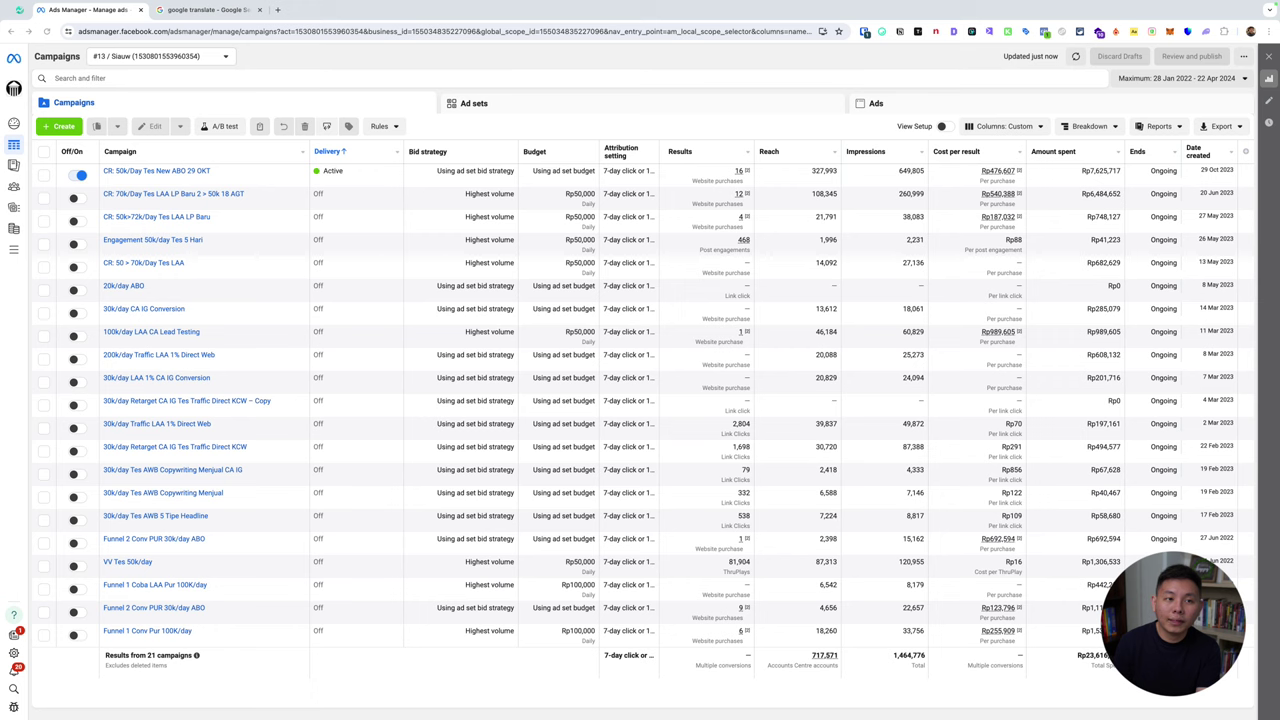
Search for "ad library" in a new browser tab and open the Meta Ad Library.
click(277, 10)
text(ad )
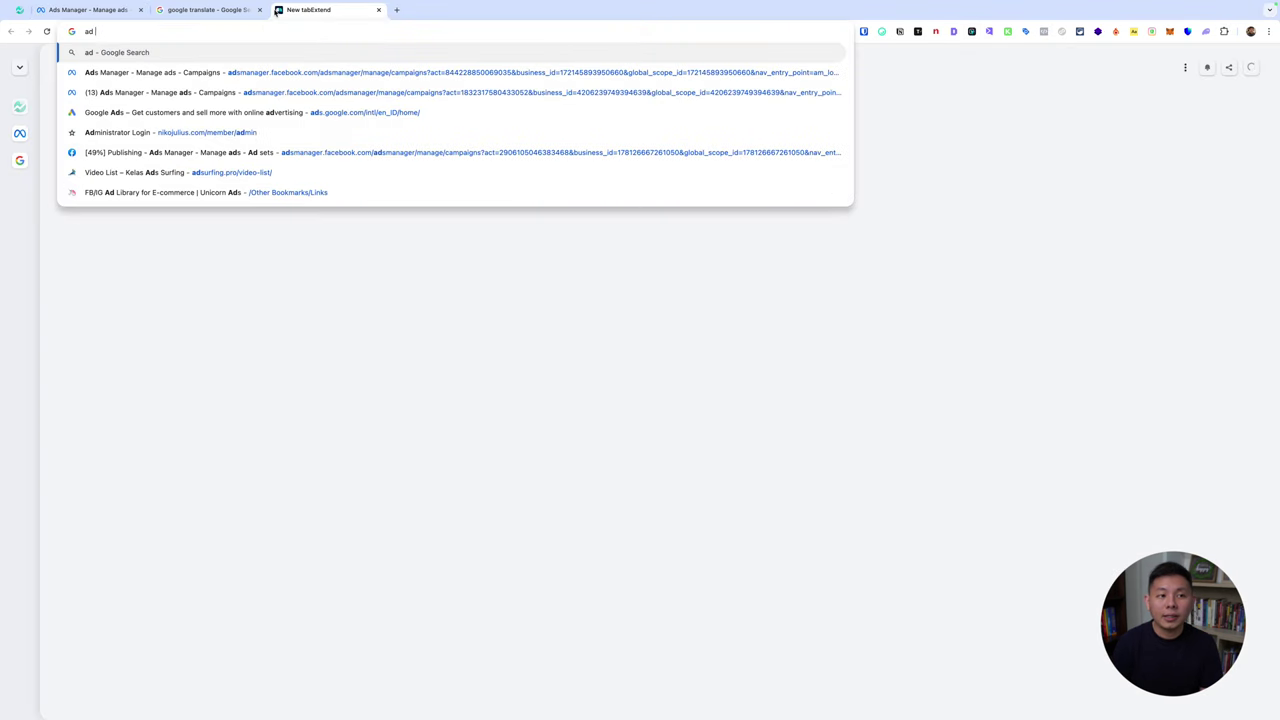
text(library)
key(Return)
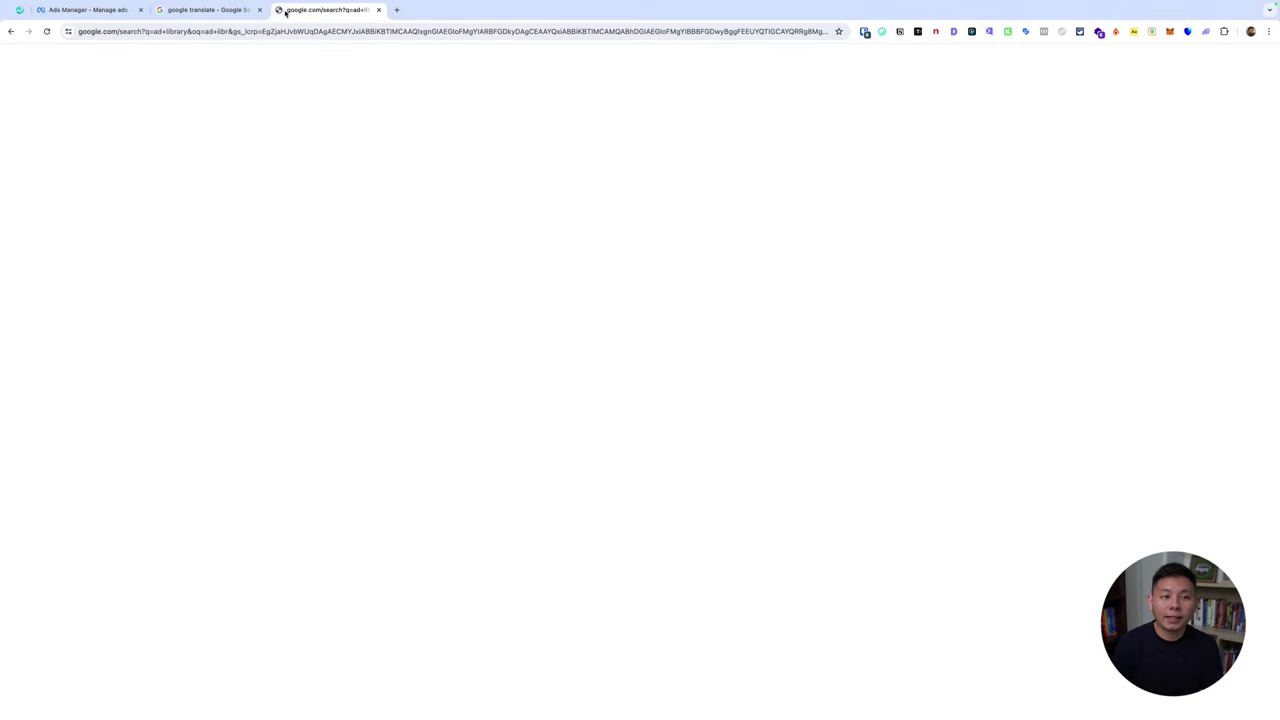
drag(283, 11, 160, 10)
click(147, 194)
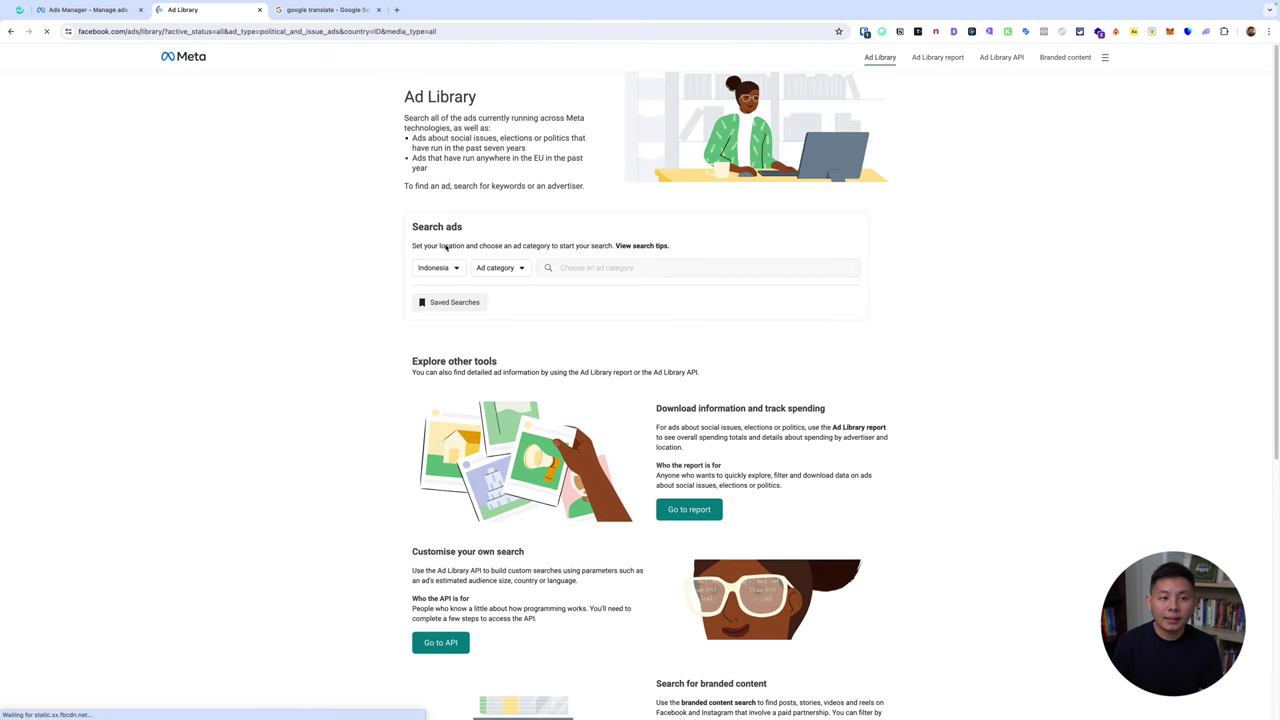
Set the ad search country to Australia and the ad category to All ads.
click(450, 272)
click(472, 315)
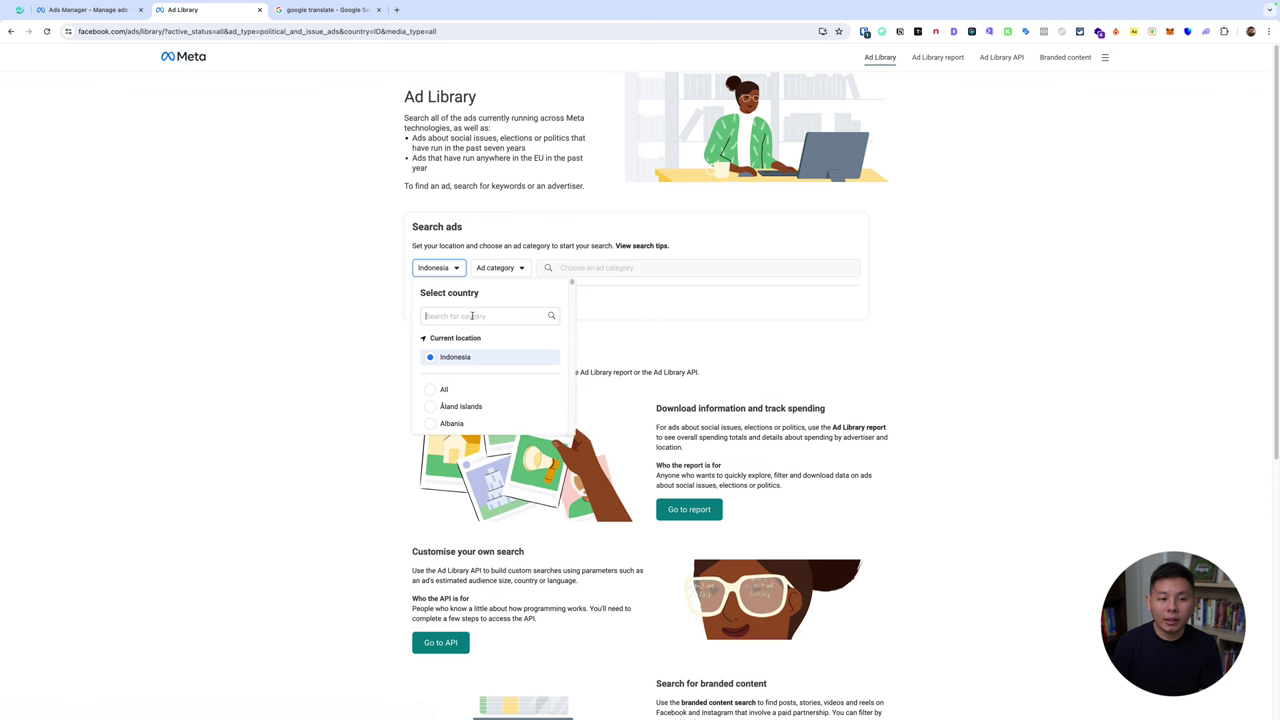
text(aus)
click(460, 357)
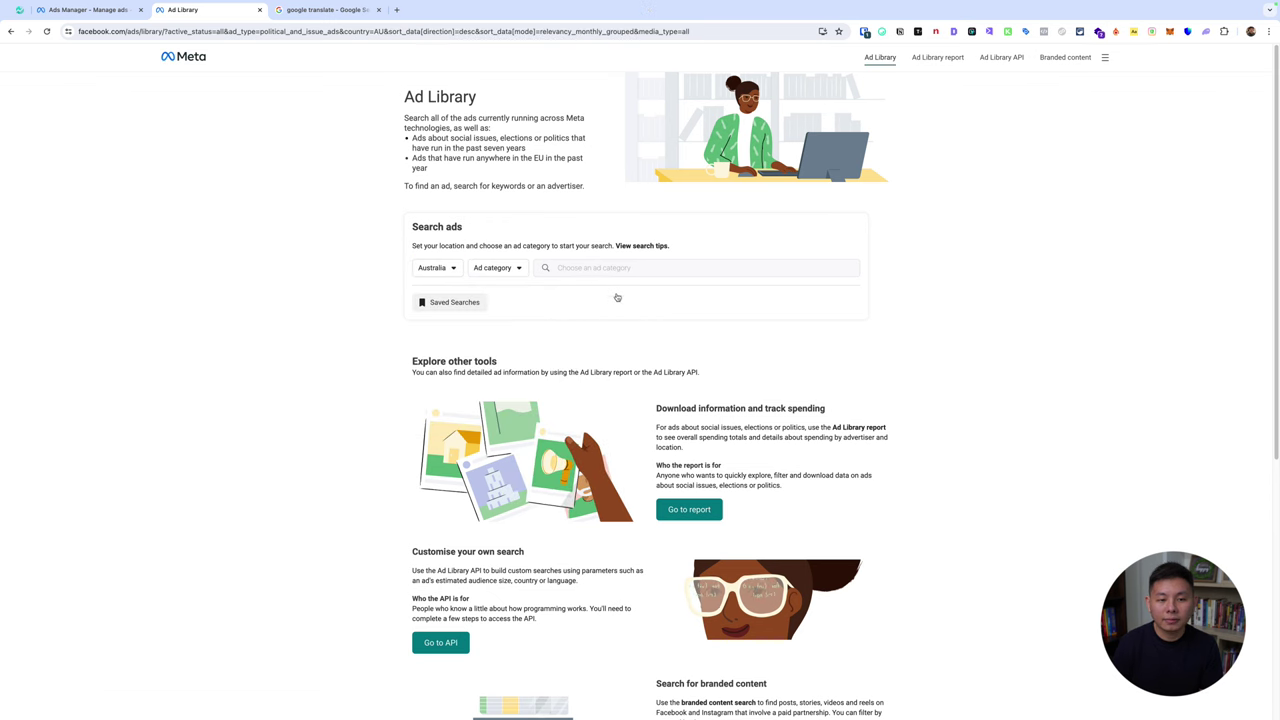
click(495, 267)
click(504, 315)
Search the Ad Library for the keyword "kopi" and look through the resulting ads.
click(580, 268)
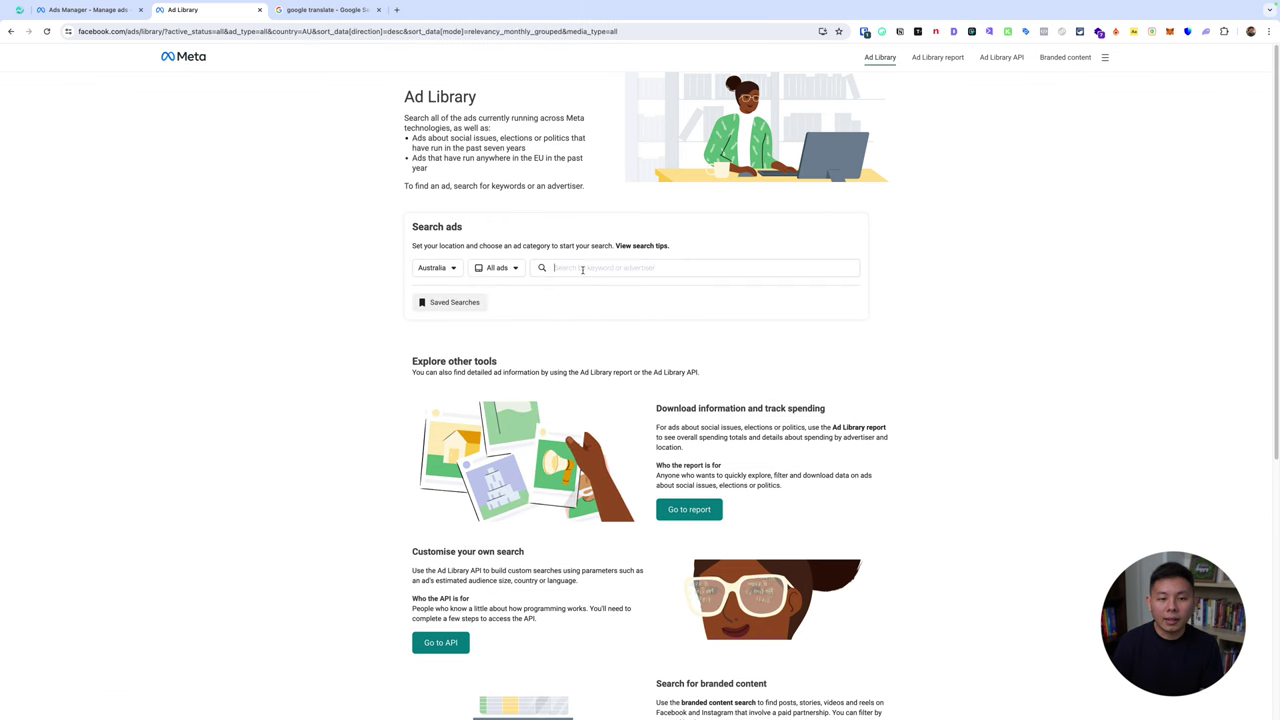
text(kopi)
key(Return)
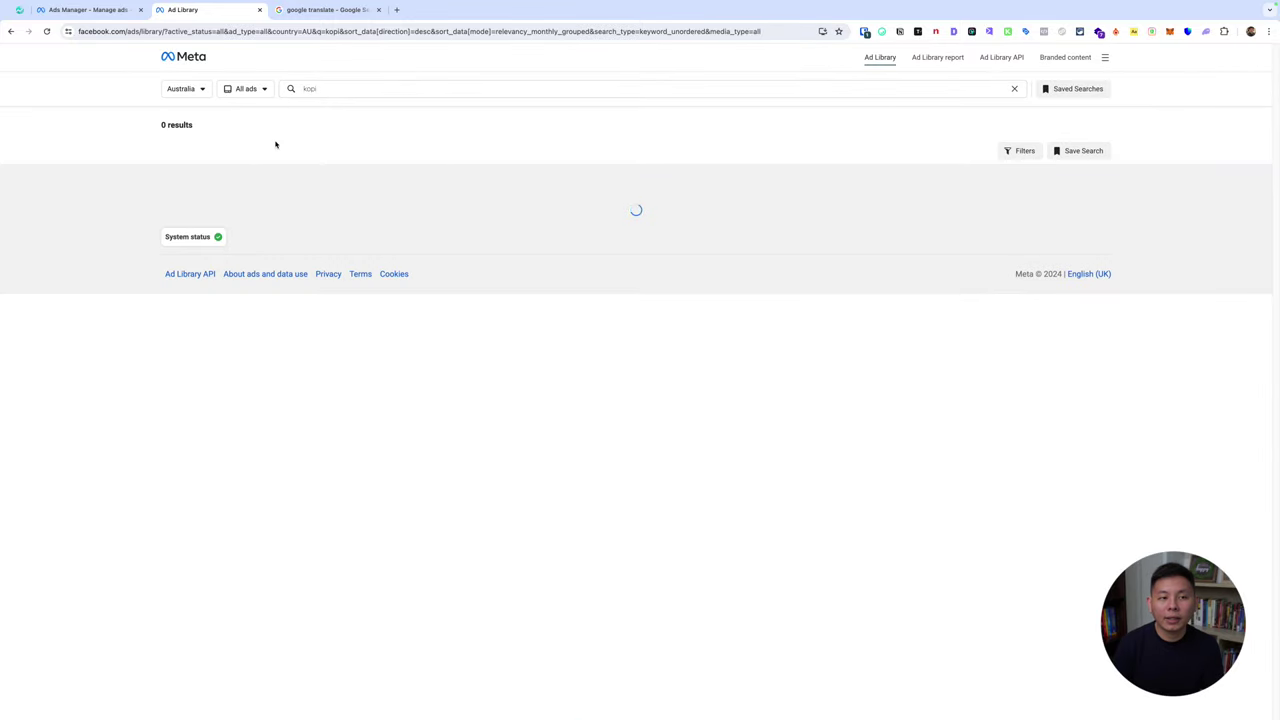
scroll(744, 412, down, 5)
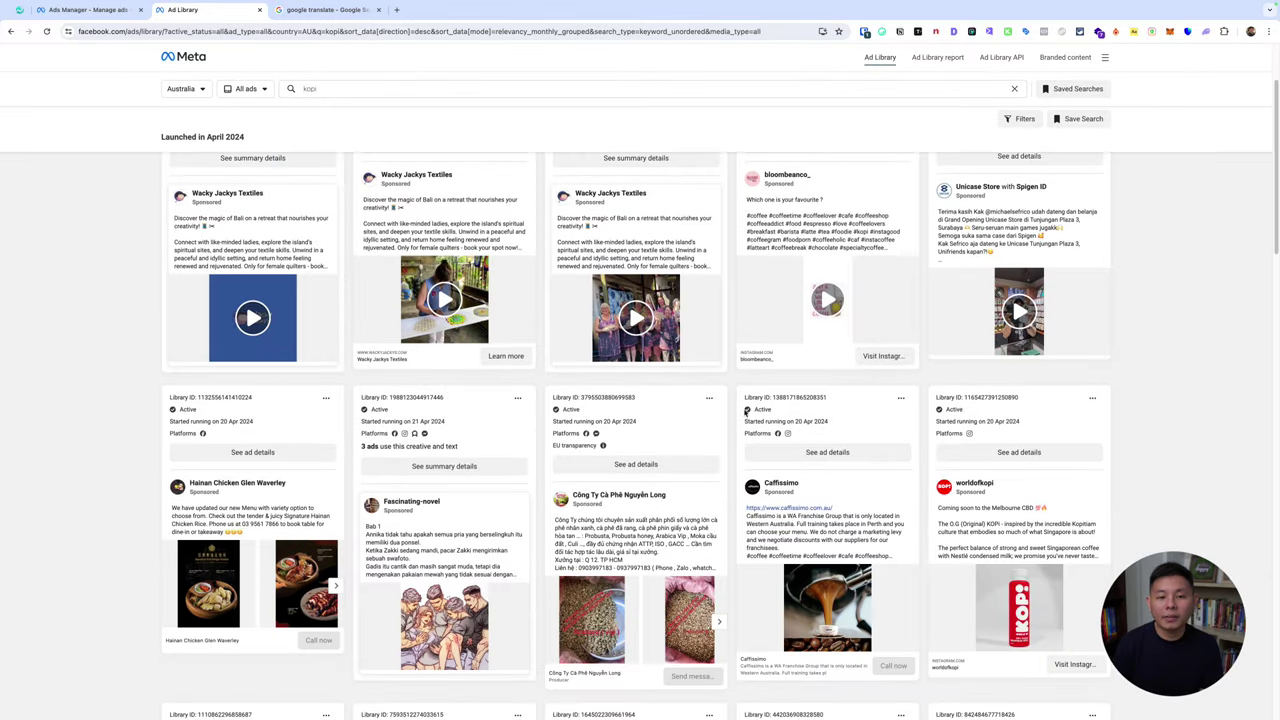
scroll(744, 412, up, 5)
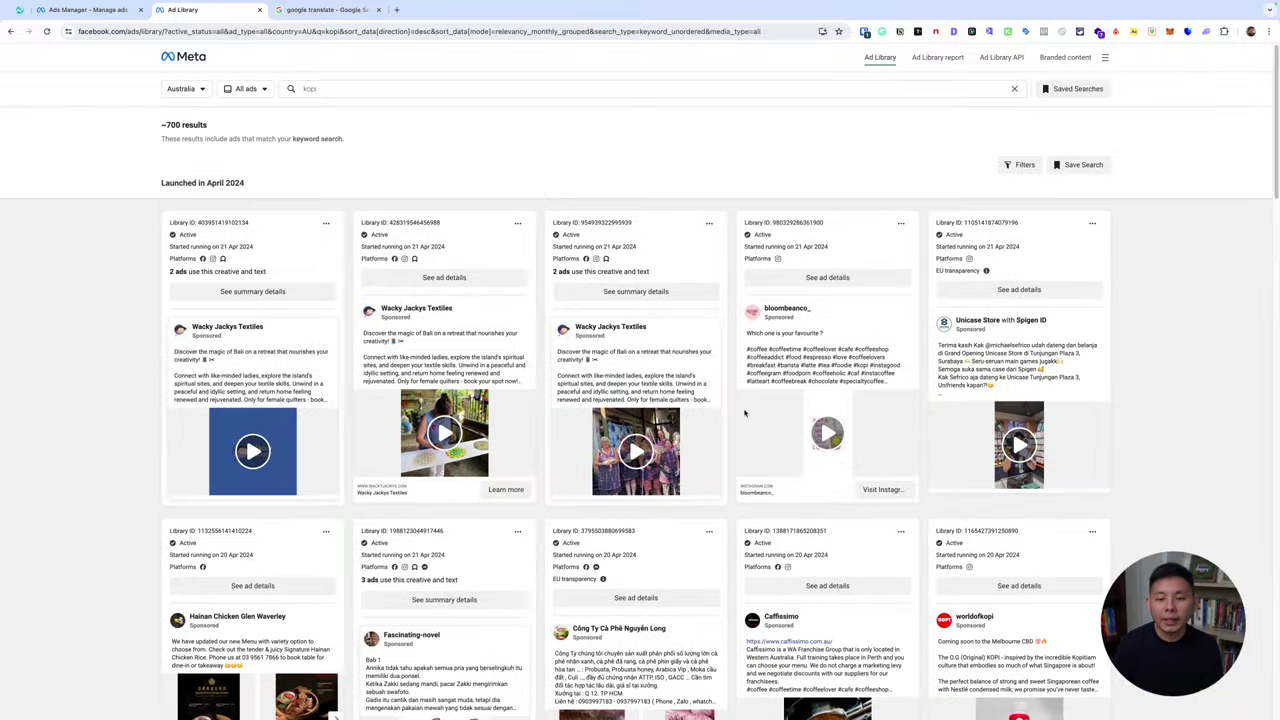
Switch to Ads Manager and create a new campaign with the Traffic objective using the manual traffic campaign setup.
click(115, 12)
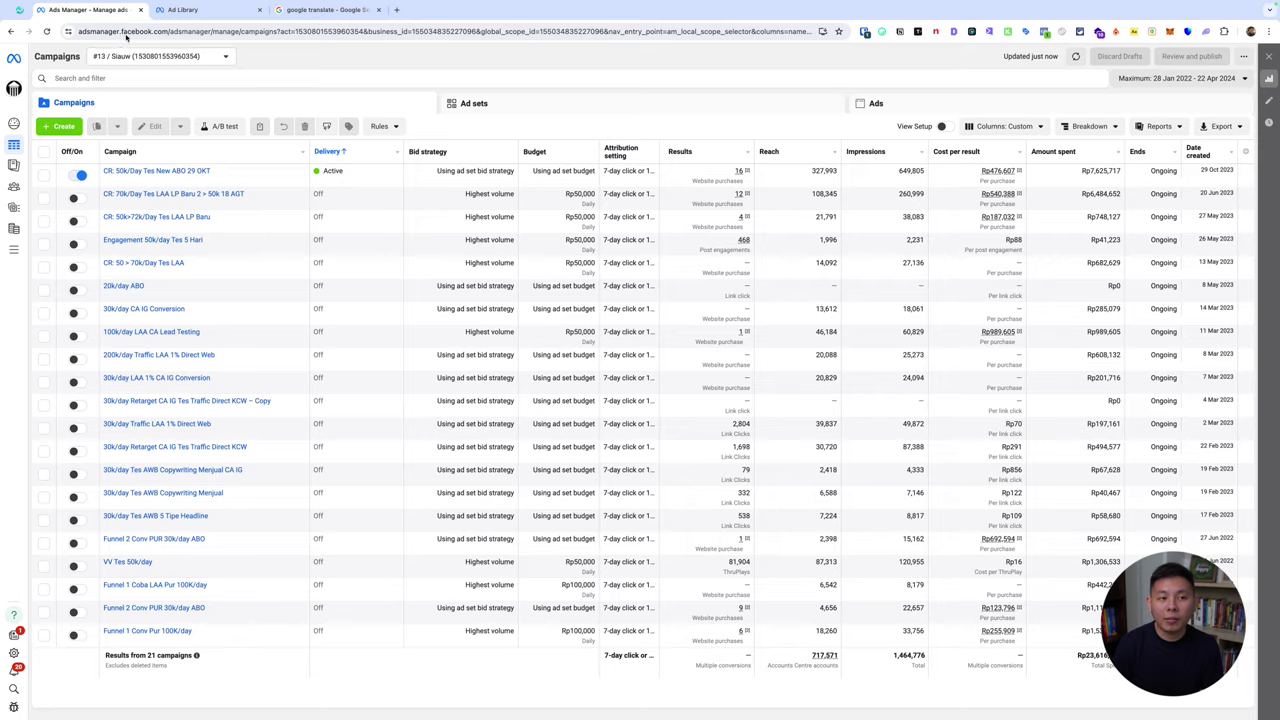
click(58, 126)
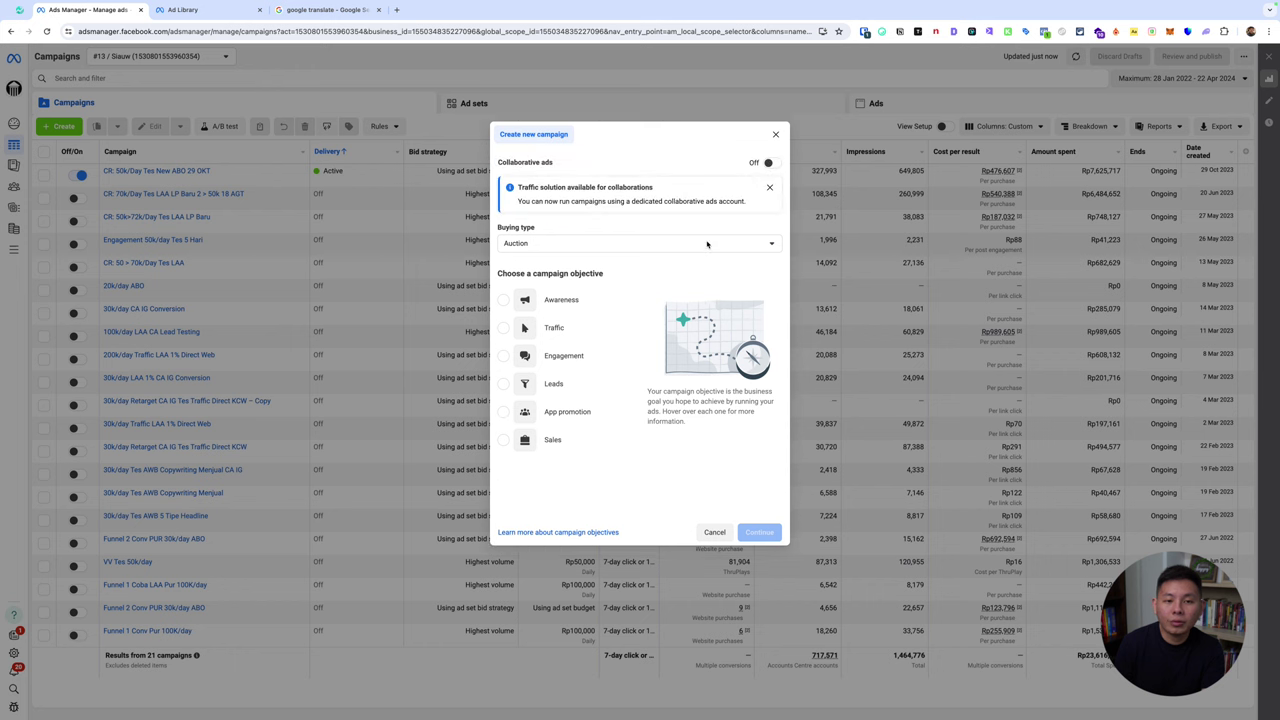
click(565, 328)
click(778, 535)
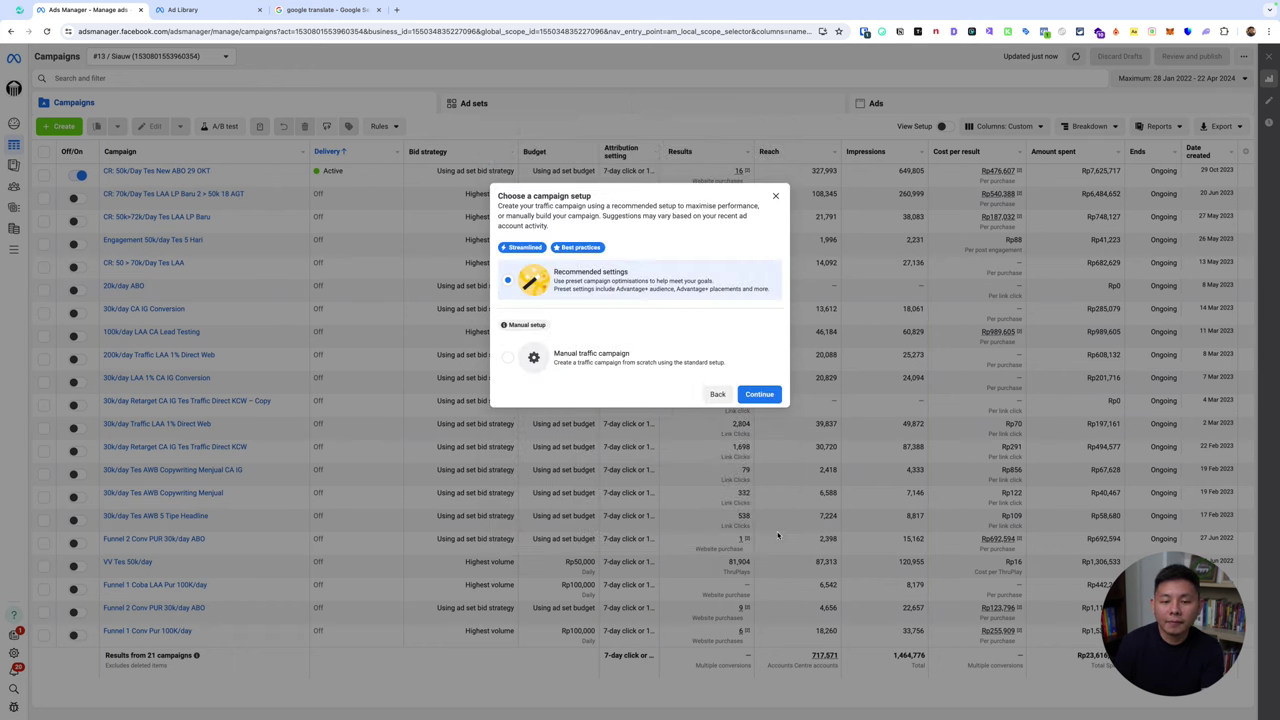
click(640, 358)
click(748, 394)
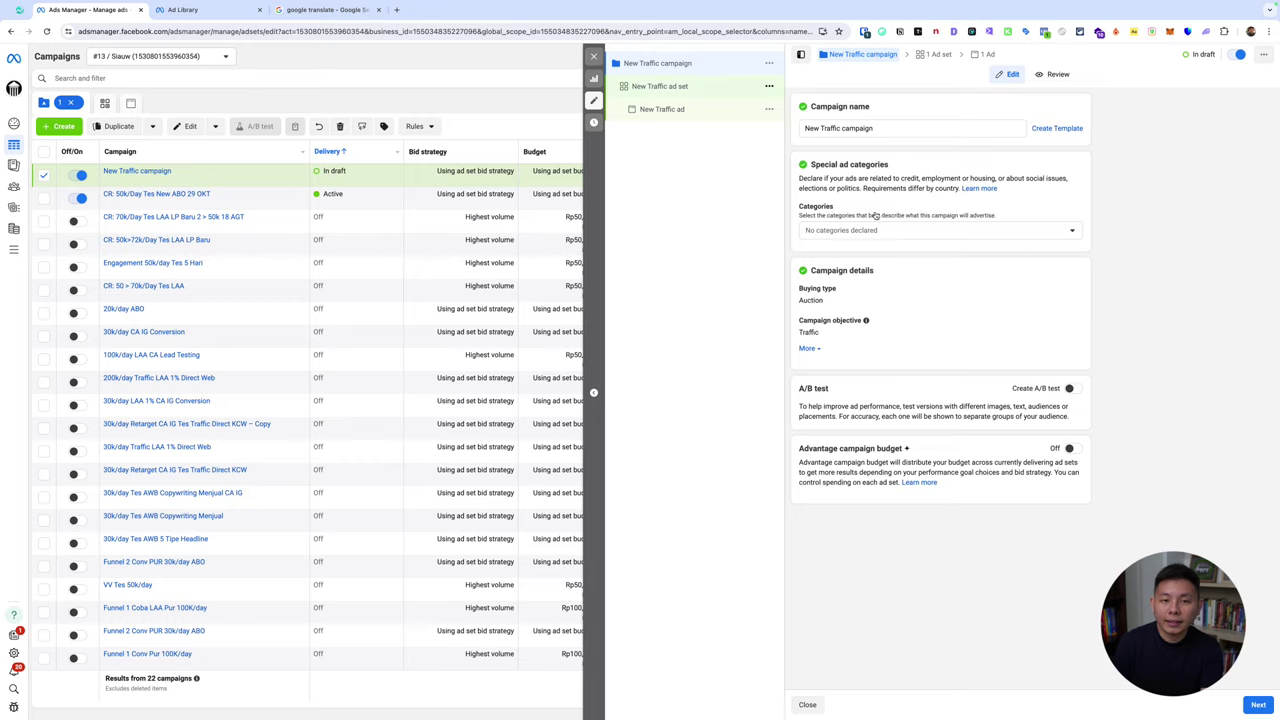
Go to the new traffic ad set and set its conversion location to Website.
scroll(915, 298, down, 3)
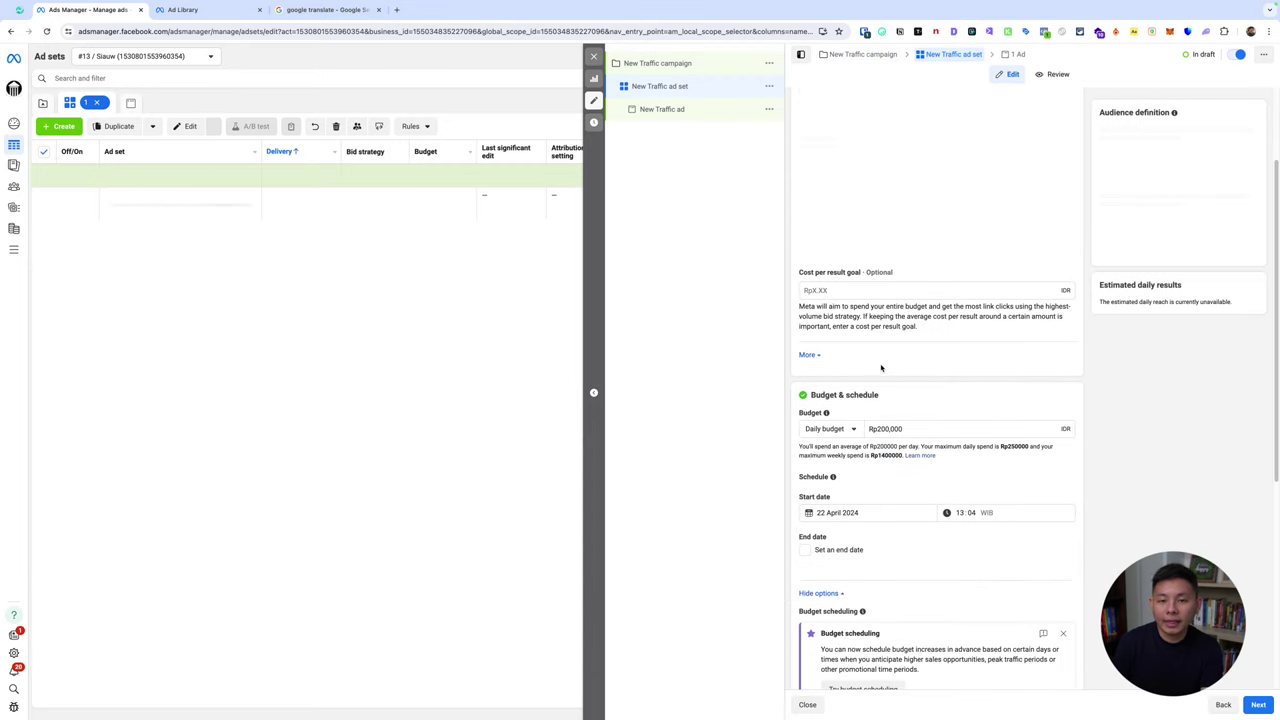
scroll(886, 310, up, 3)
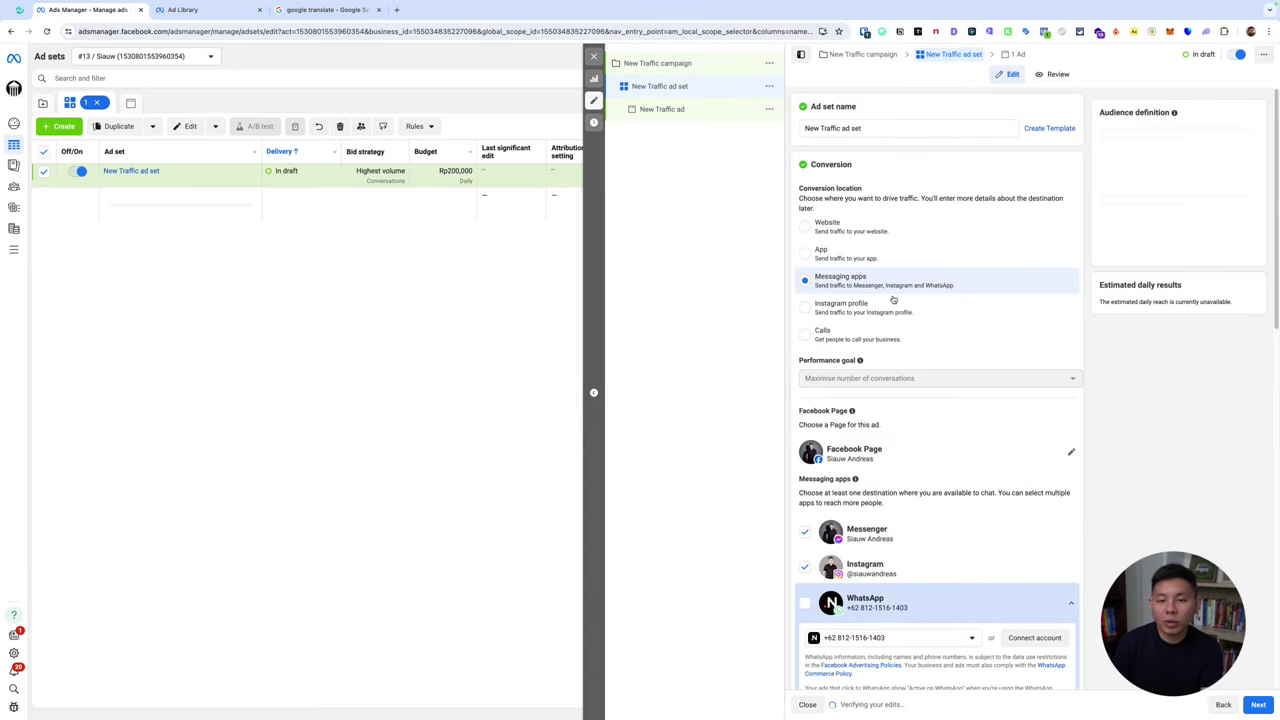
click(879, 236)
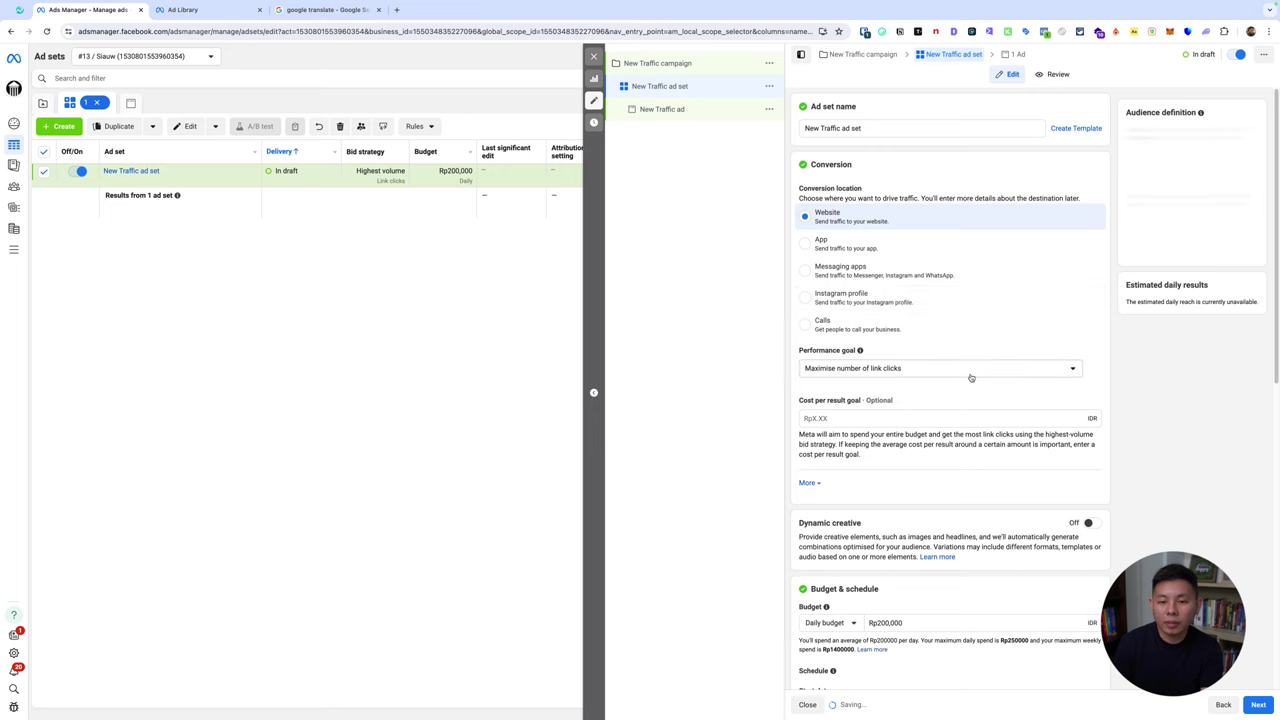
Remove the existing location from the ad set's audience controls and target the country Australia instead.
scroll(960, 370, down, 5)
scroll(958, 360, down, 5)
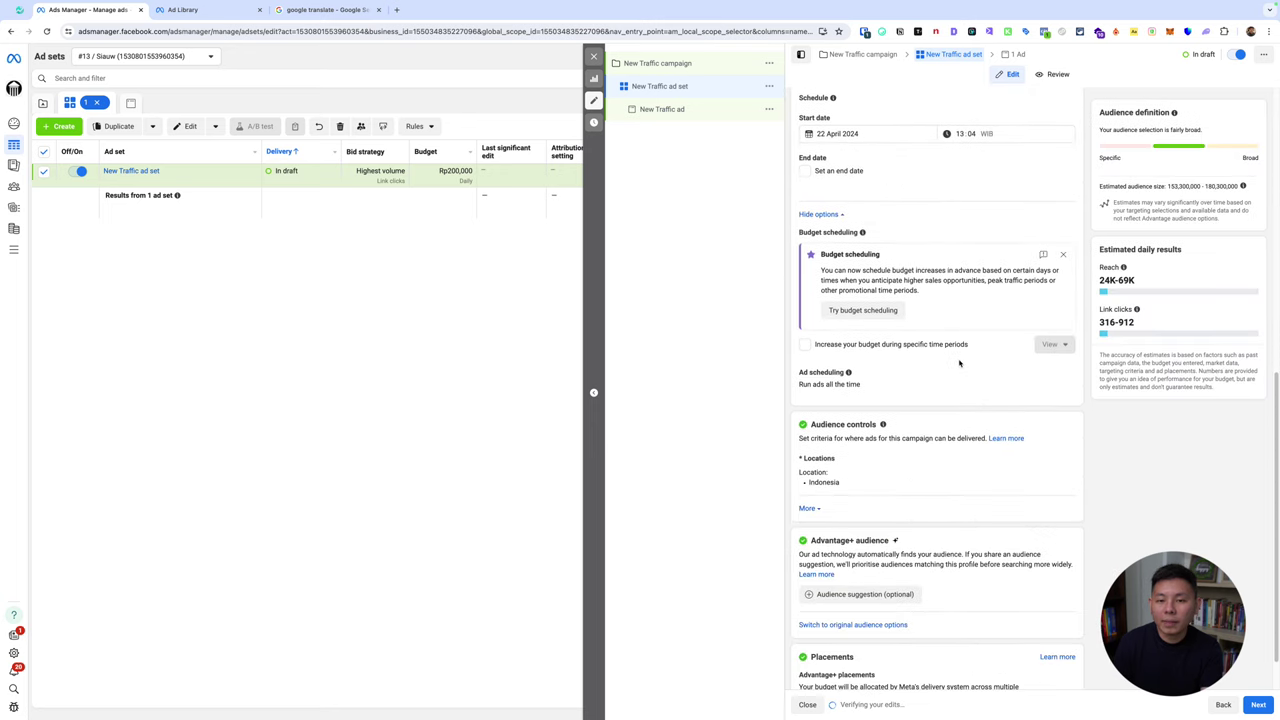
click(1060, 408)
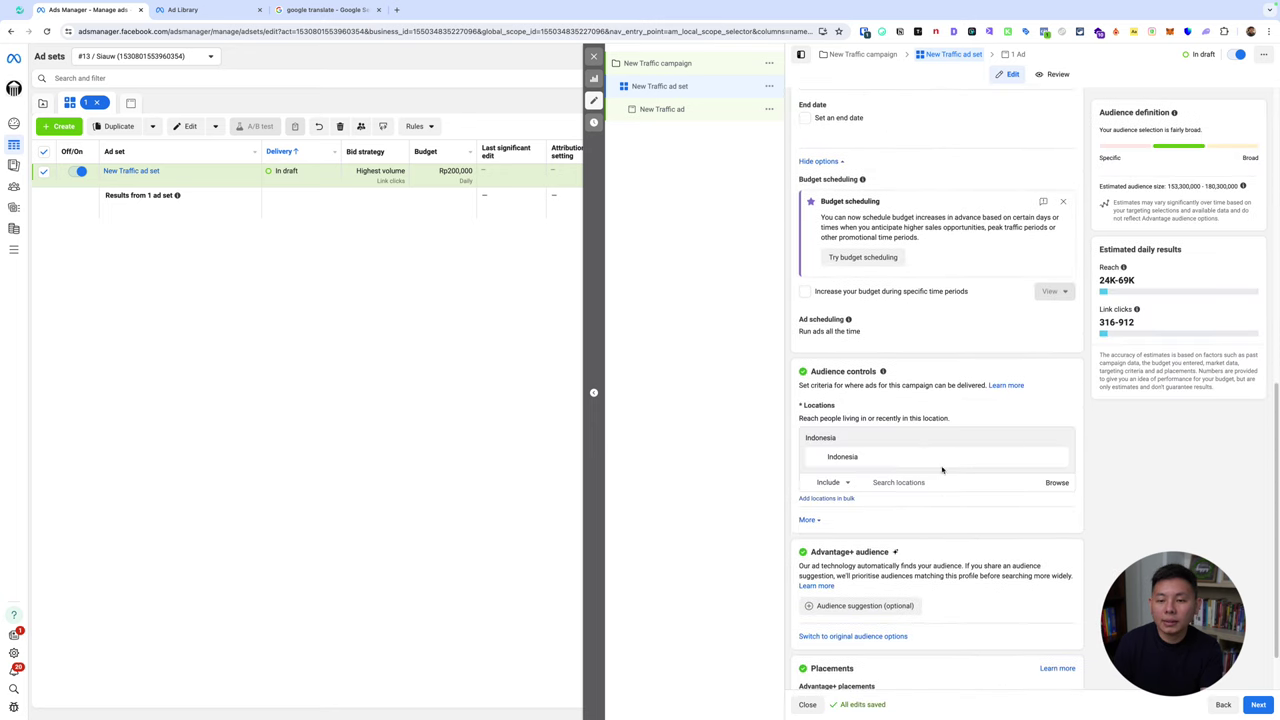
scroll(960, 440, down, 2)
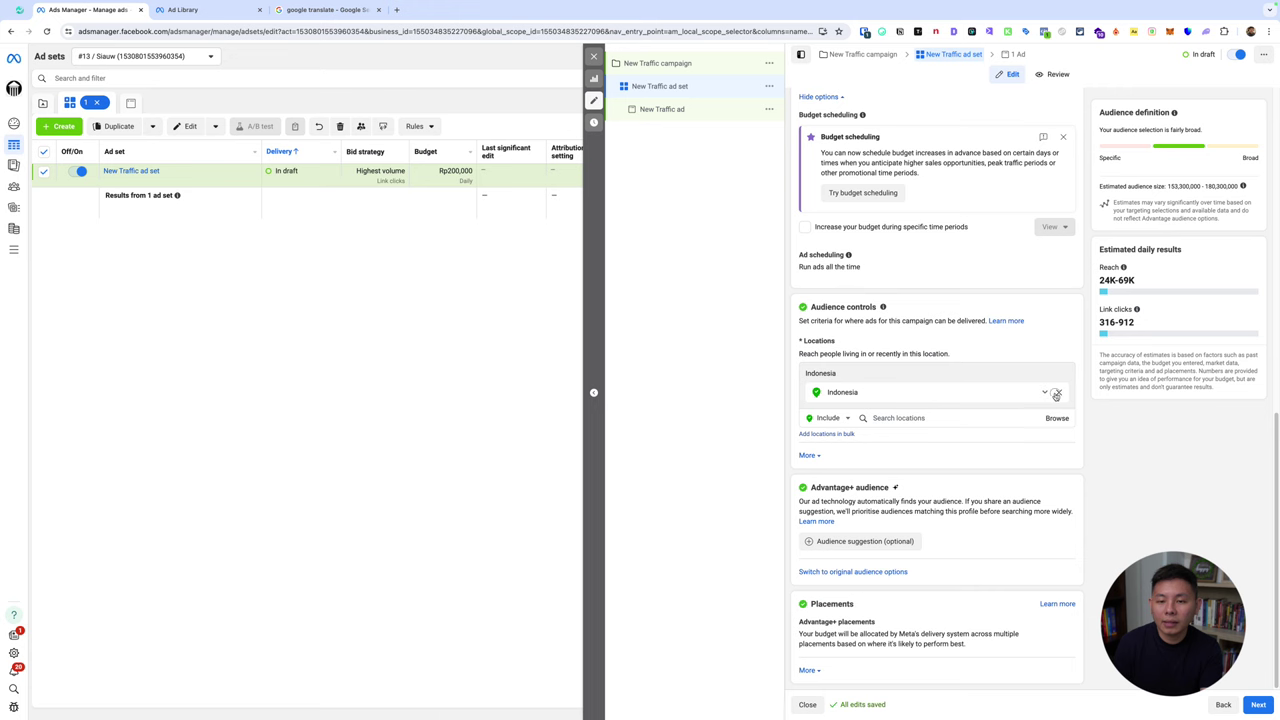
click(1056, 395)
click(920, 397)
text(australia)
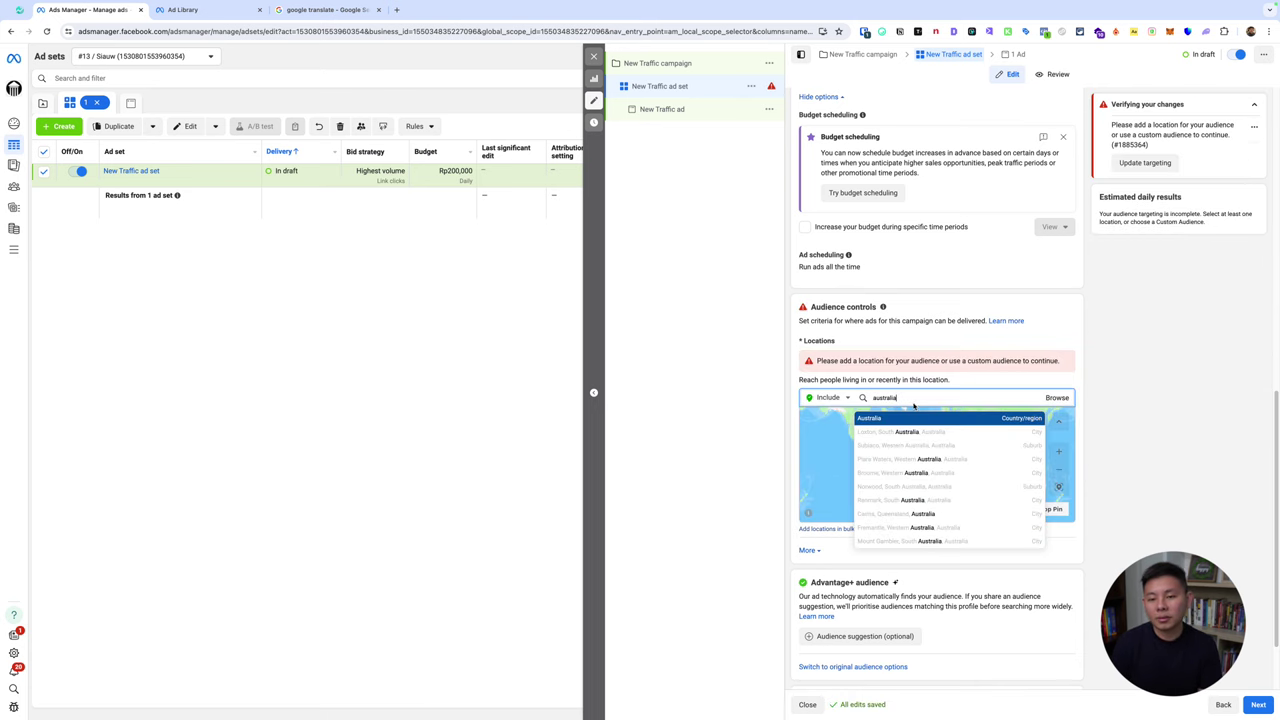
click(904, 418)
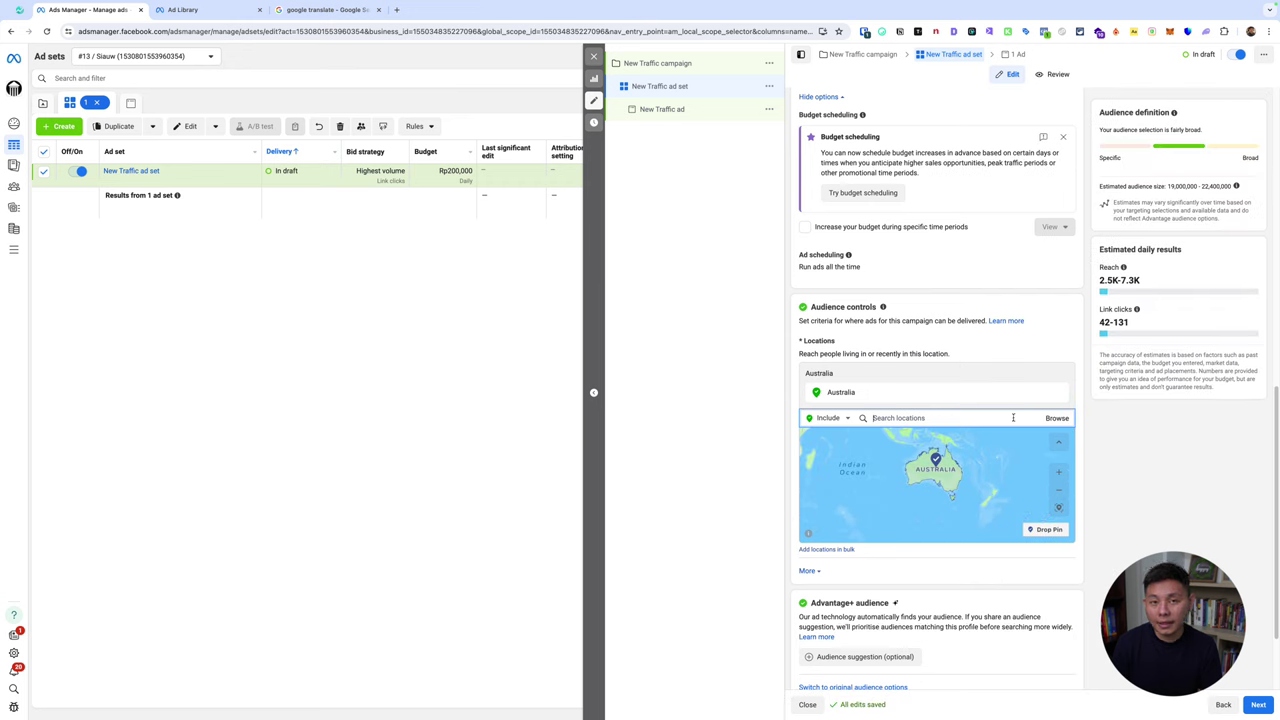
Replace the targeted audience location with United States, searching for "amerika".
click(1052, 392)
click(909, 398)
text(amerika)
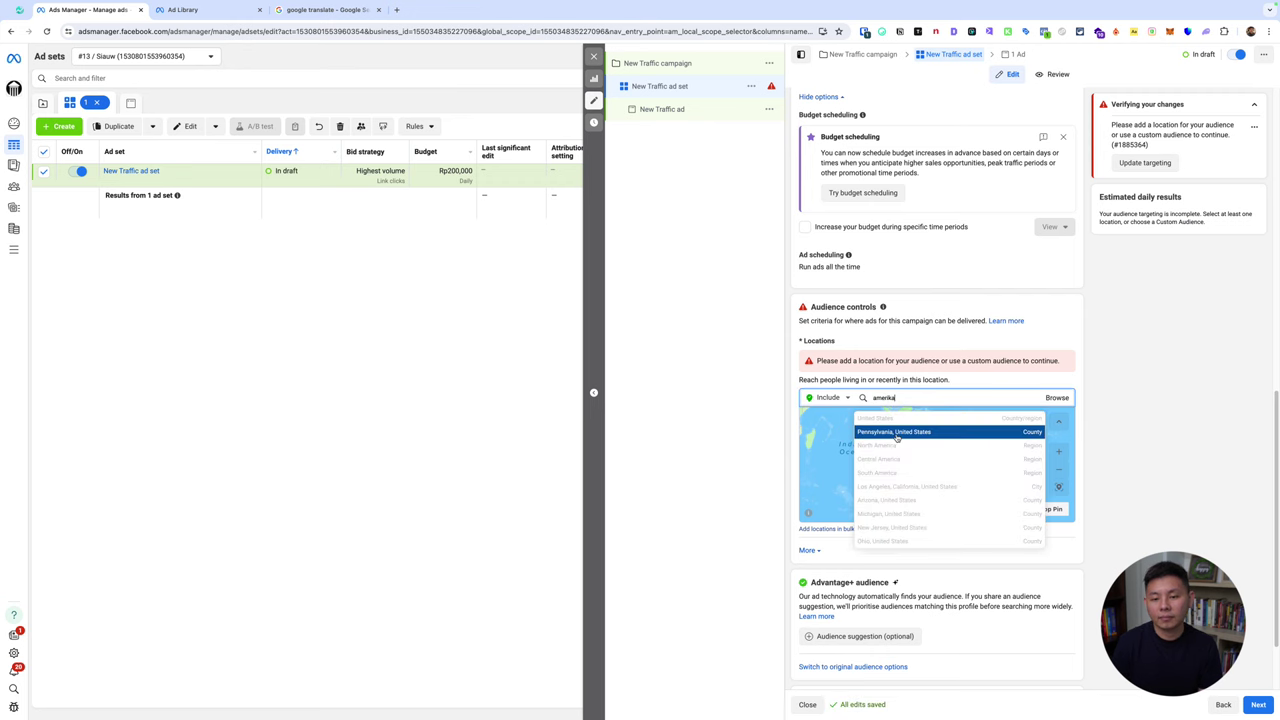
click(900, 418)
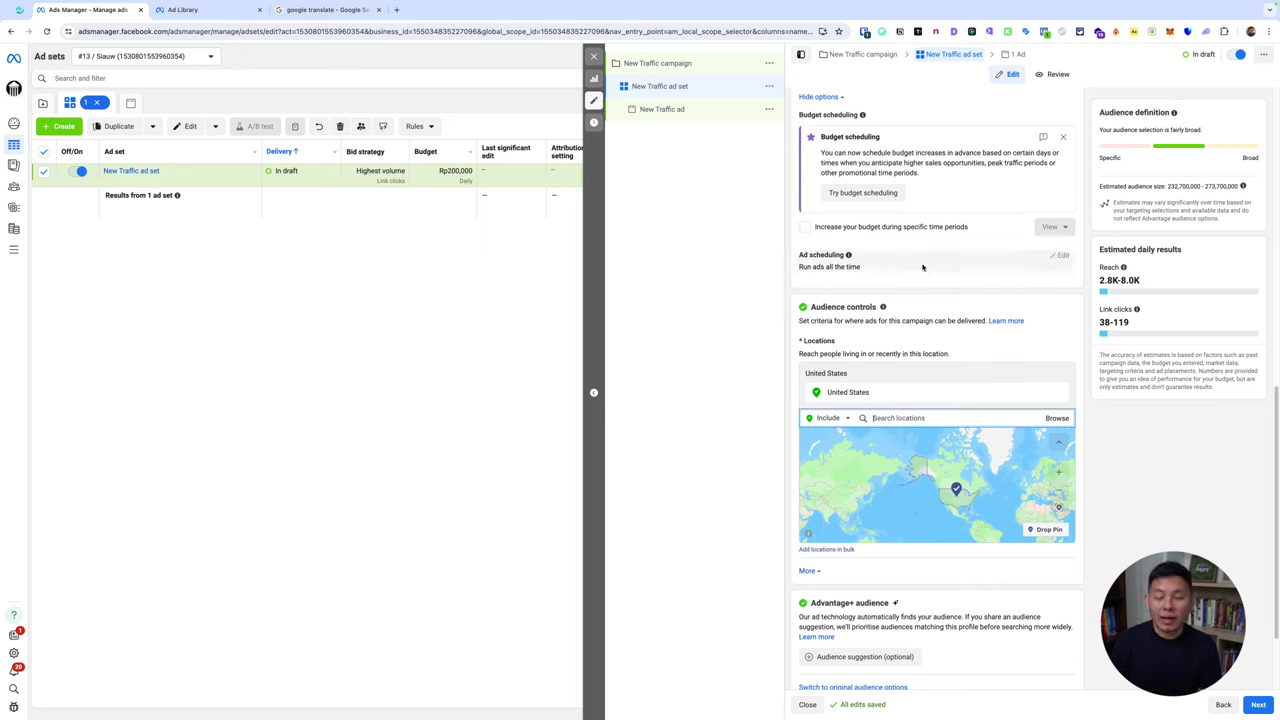
Change the ad set's targeted audience location to the country Indonesia.
click(1058, 392)
click(909, 399)
text(indonesia)
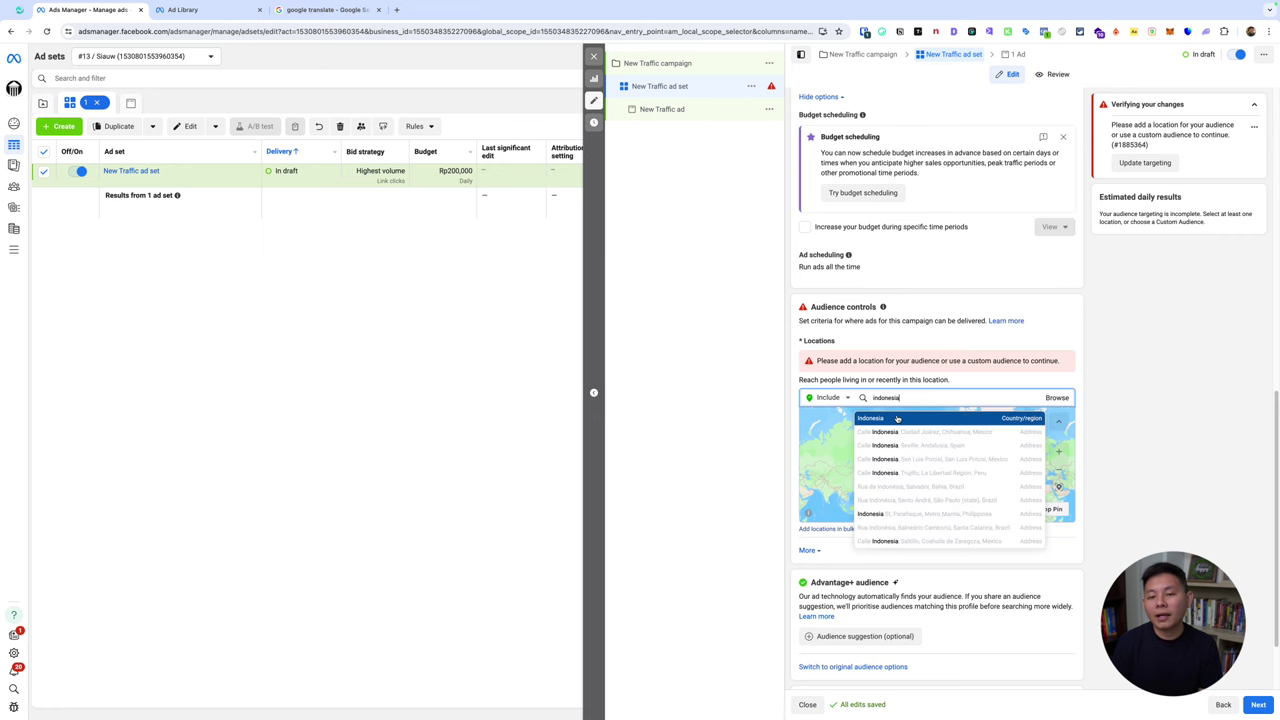
click(897, 419)
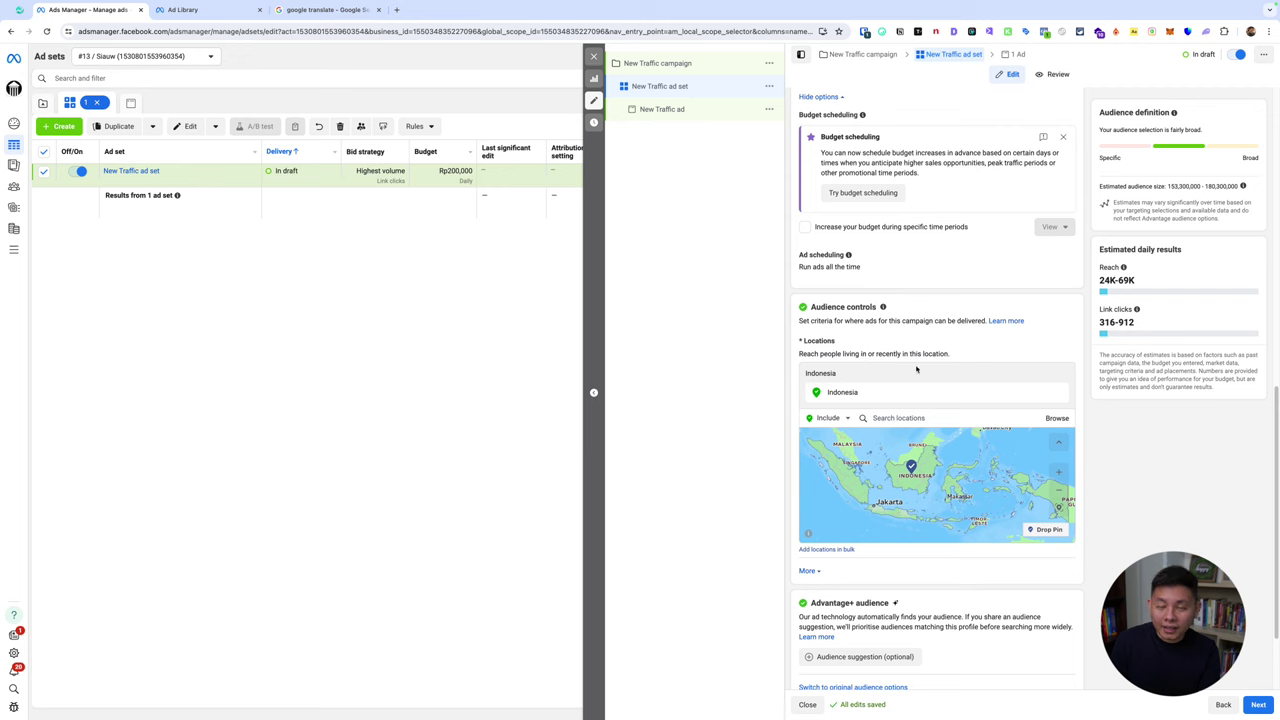
Expand the Advantage+ audience suggestion options and the additional audience controls below the locations.
scroll(935, 400, down, 2)
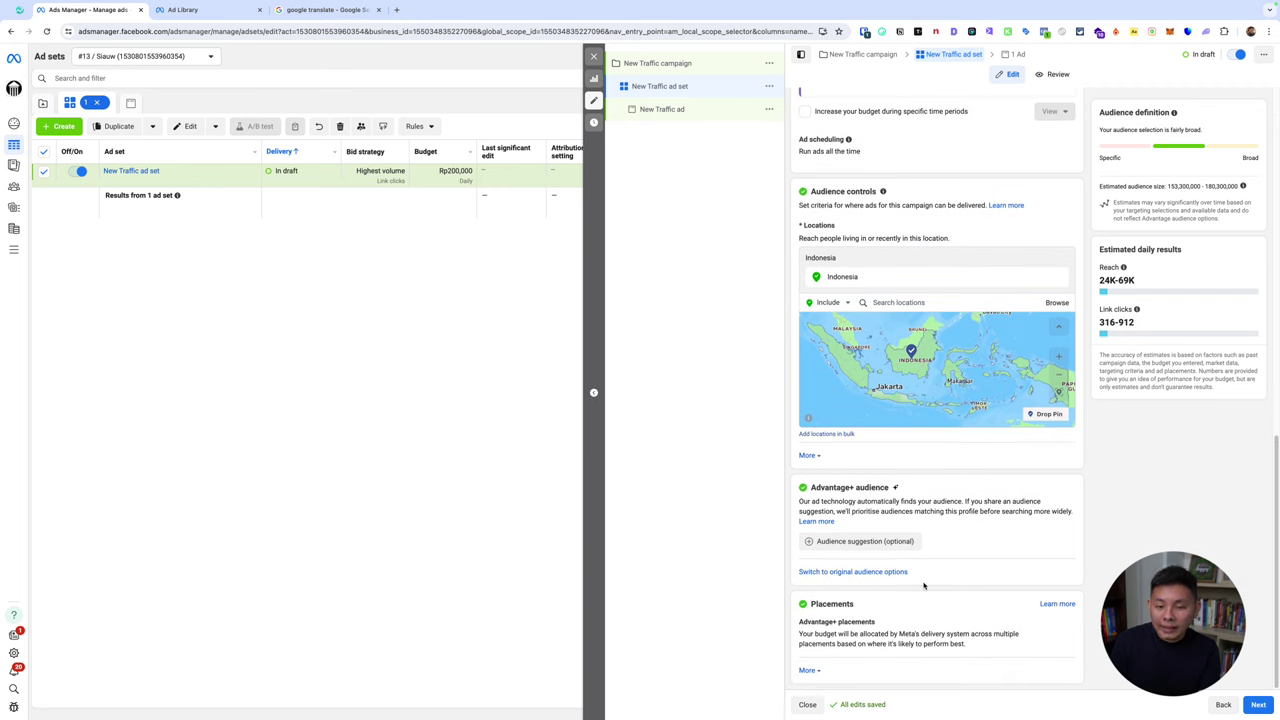
click(889, 543)
scroll(928, 480, down, 2)
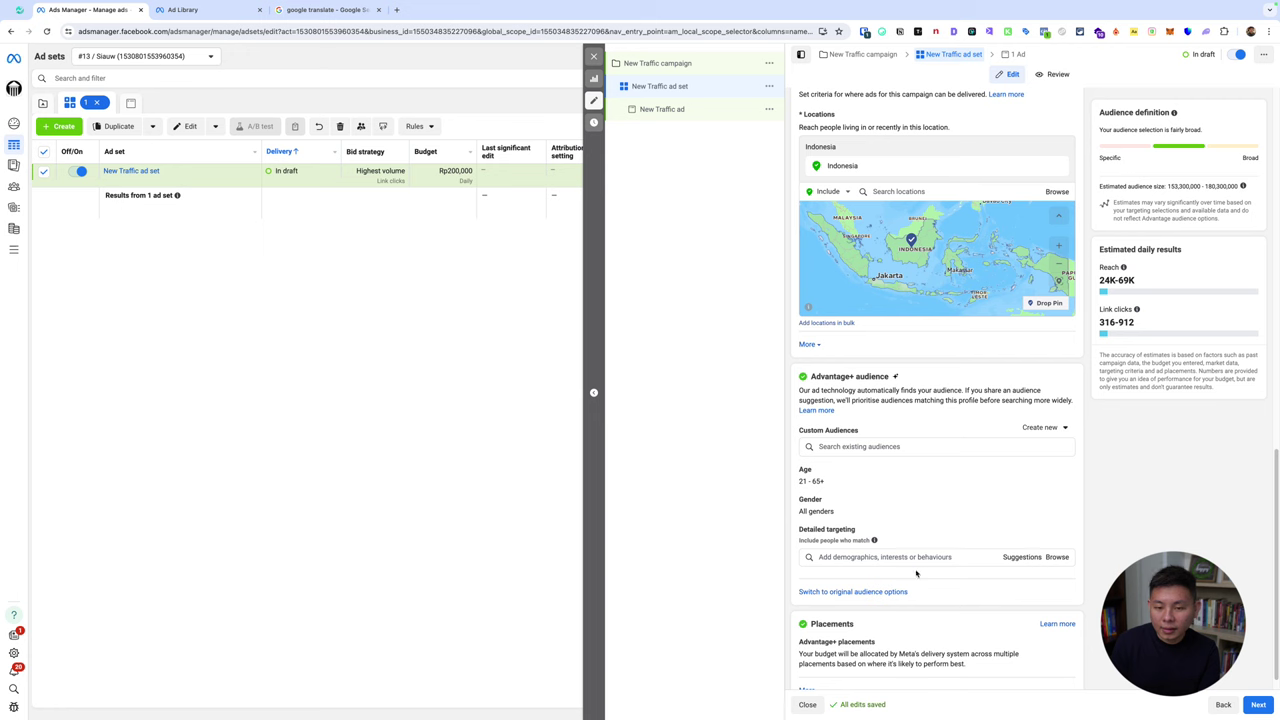
click(806, 336)
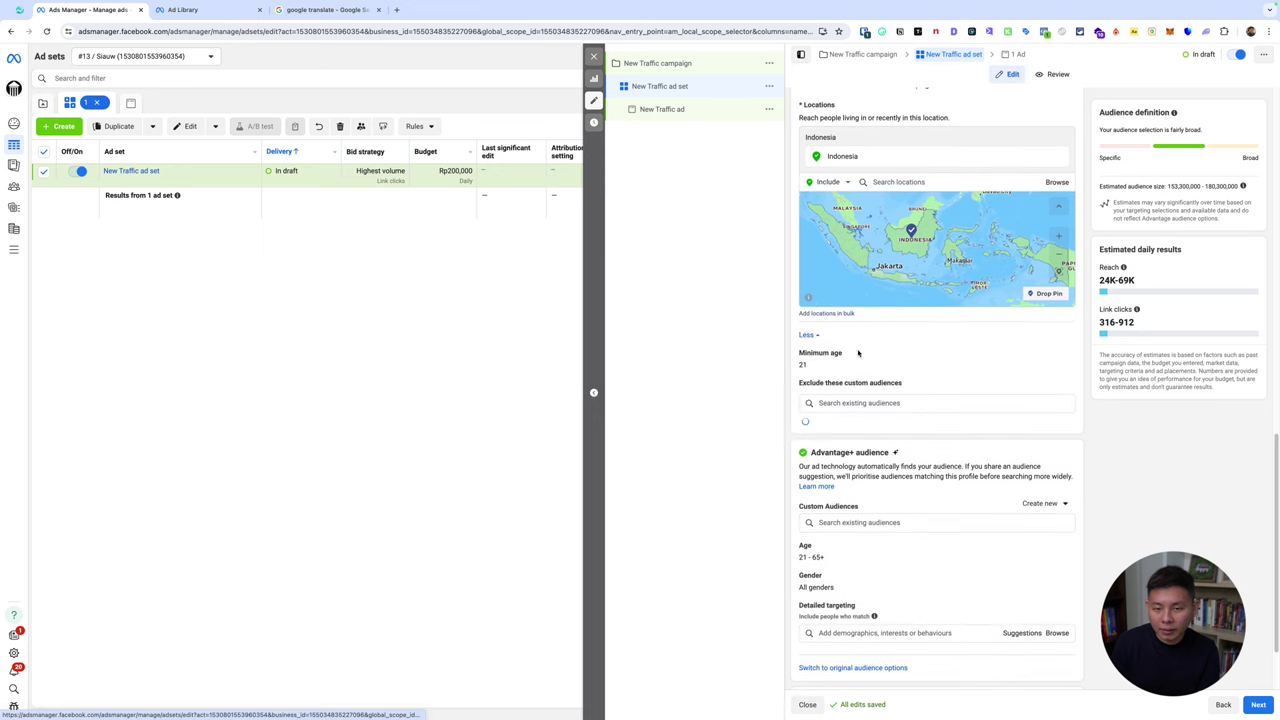
scroll(1040, 410, up, 3)
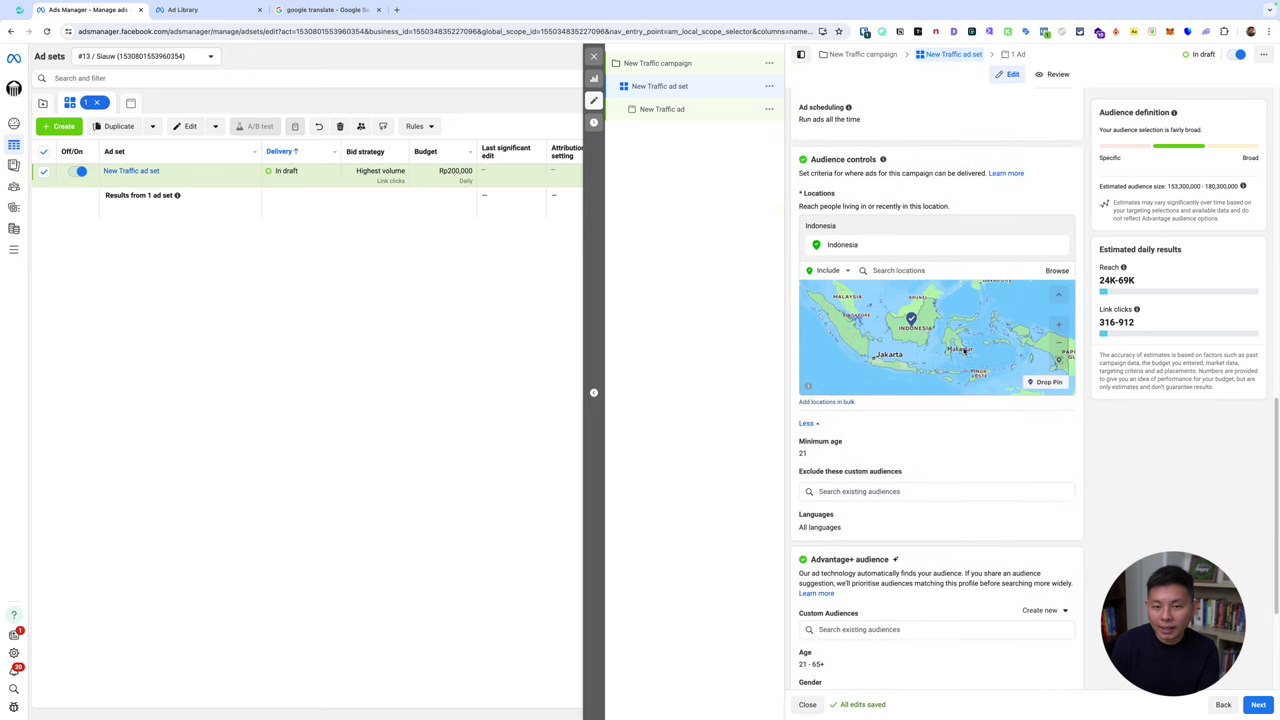
scroll(1032, 440, down, 2)
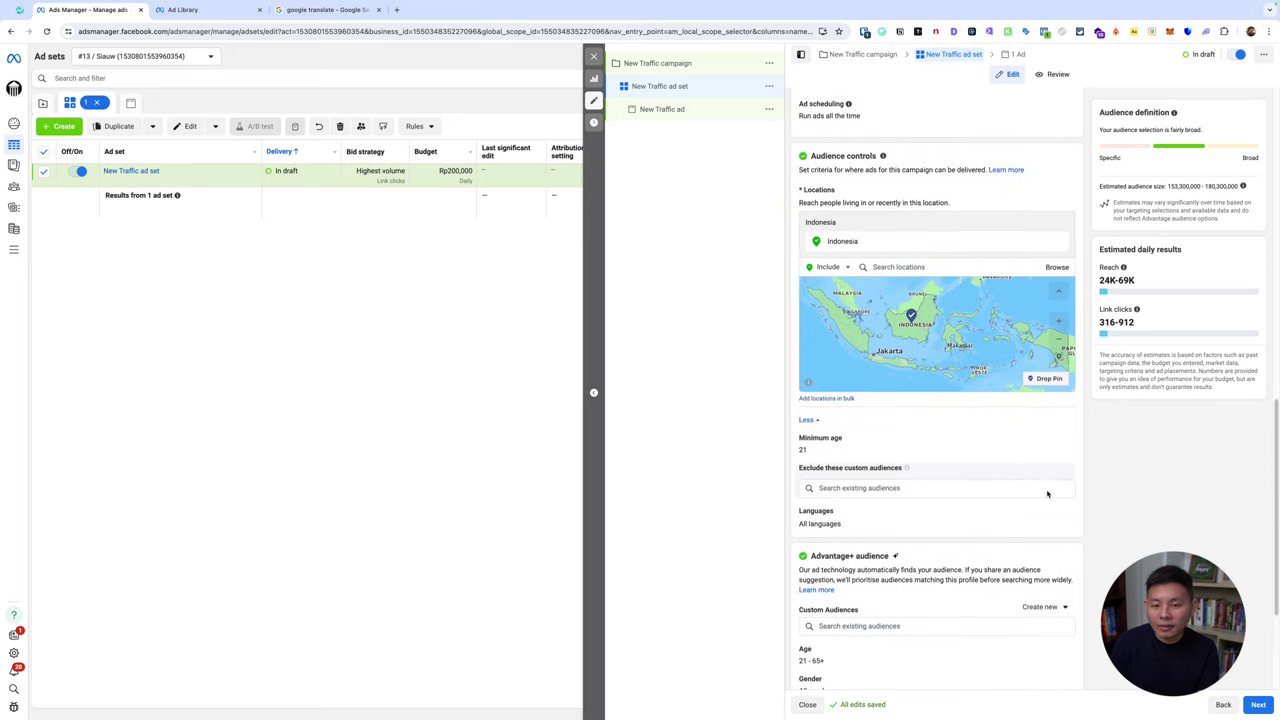
Open the audience controls' languages for editing and add English (All) as a targeted language.
scroll(1045, 485, down, 2)
click(1062, 427)
click(903, 444)
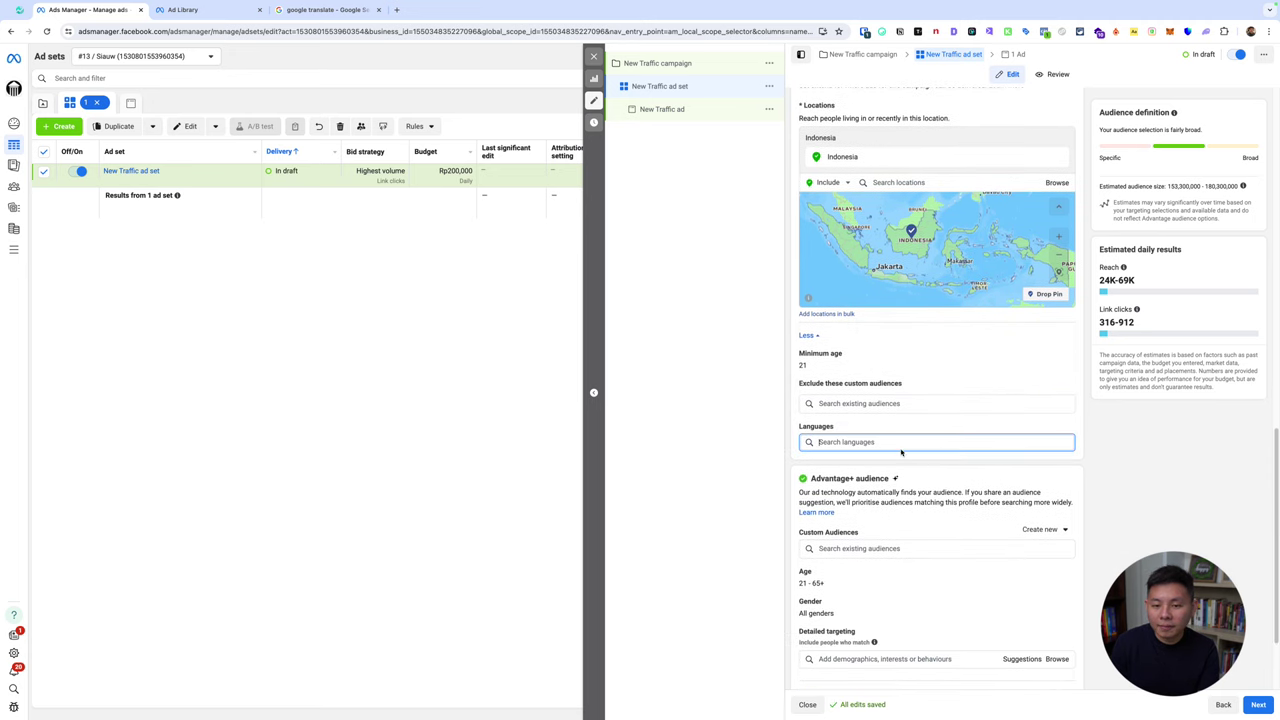
text(engl)
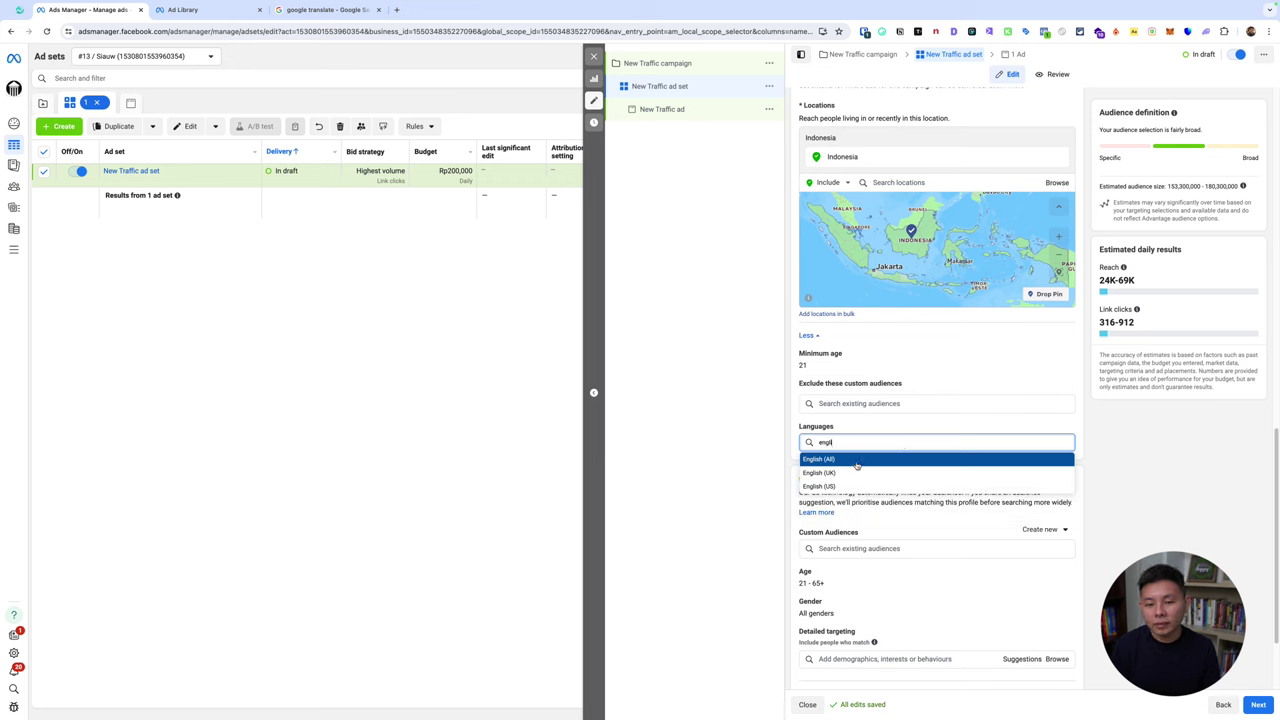
click(857, 462)
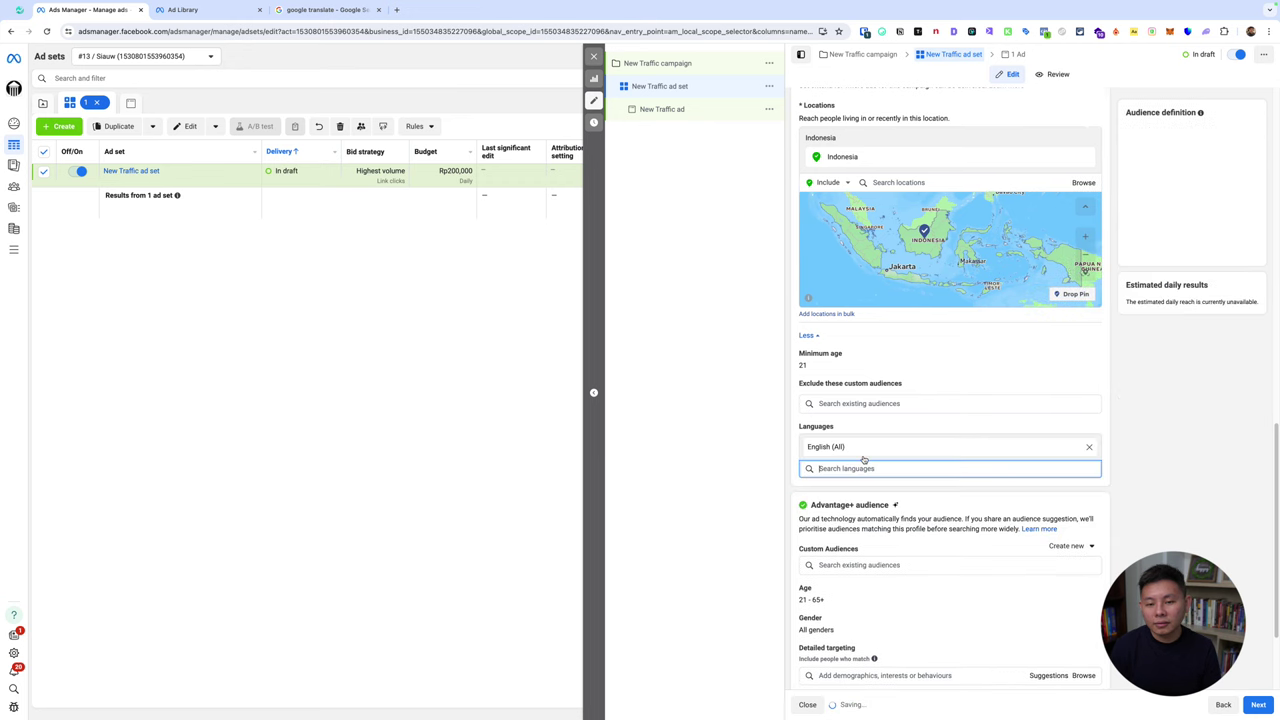
Add English (UK) and English (US) to the ad set's targeted languages.
text(englis)
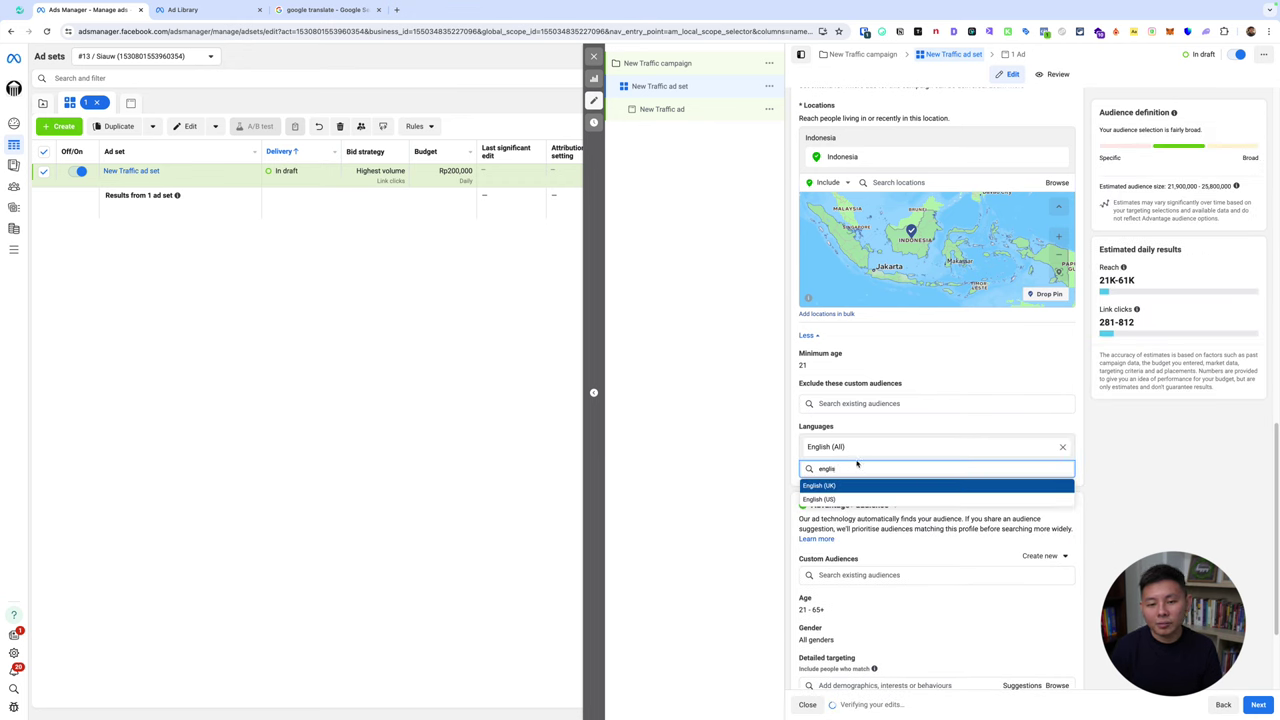
click(851, 486)
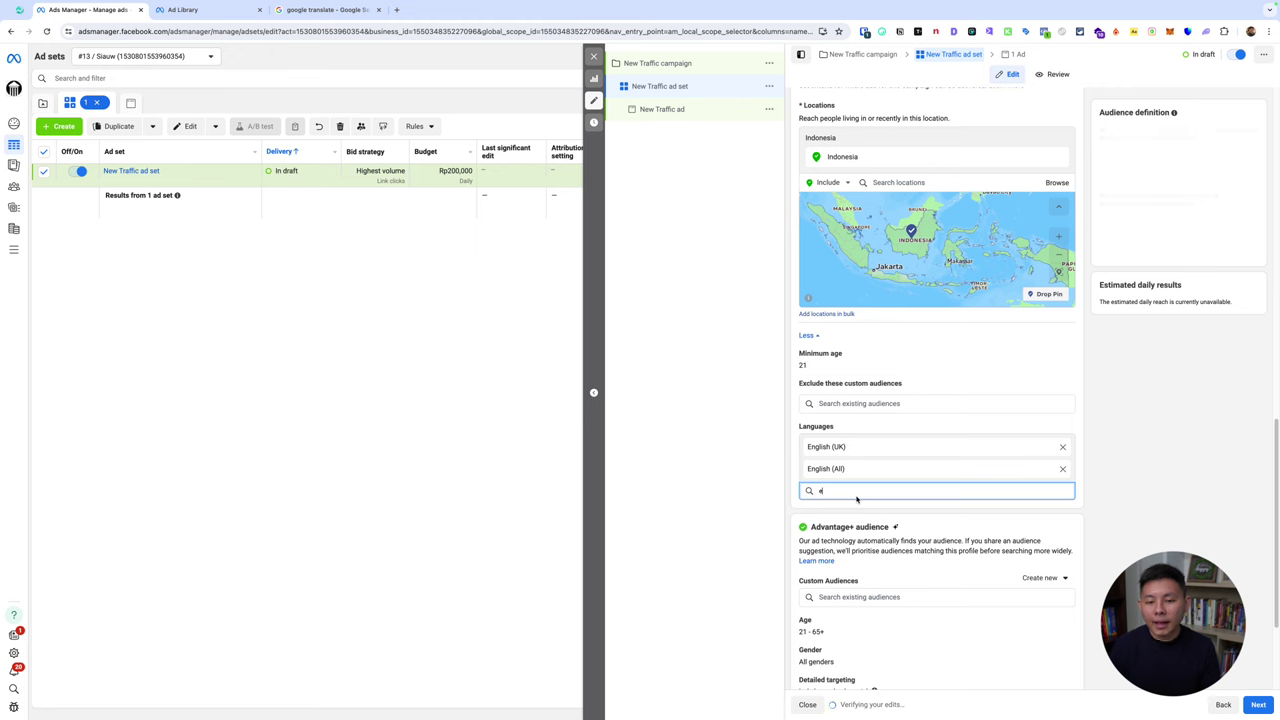
text(eng)
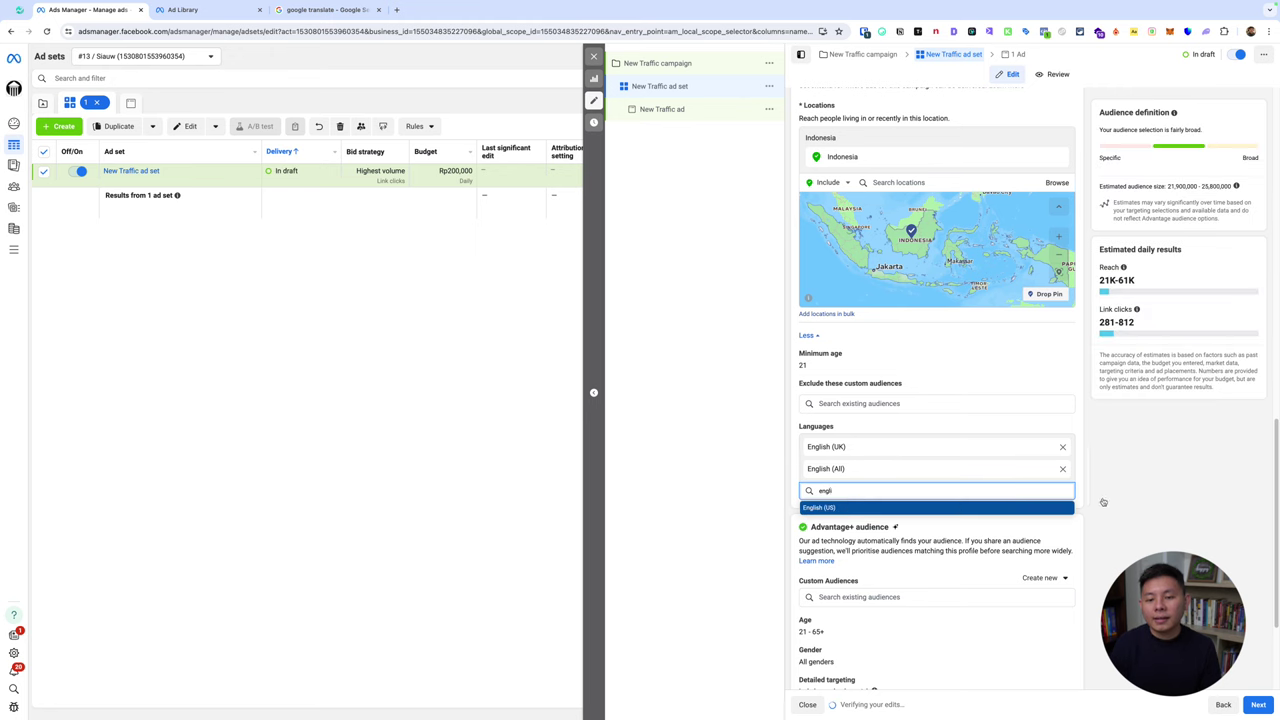
text(li)
key(Return)
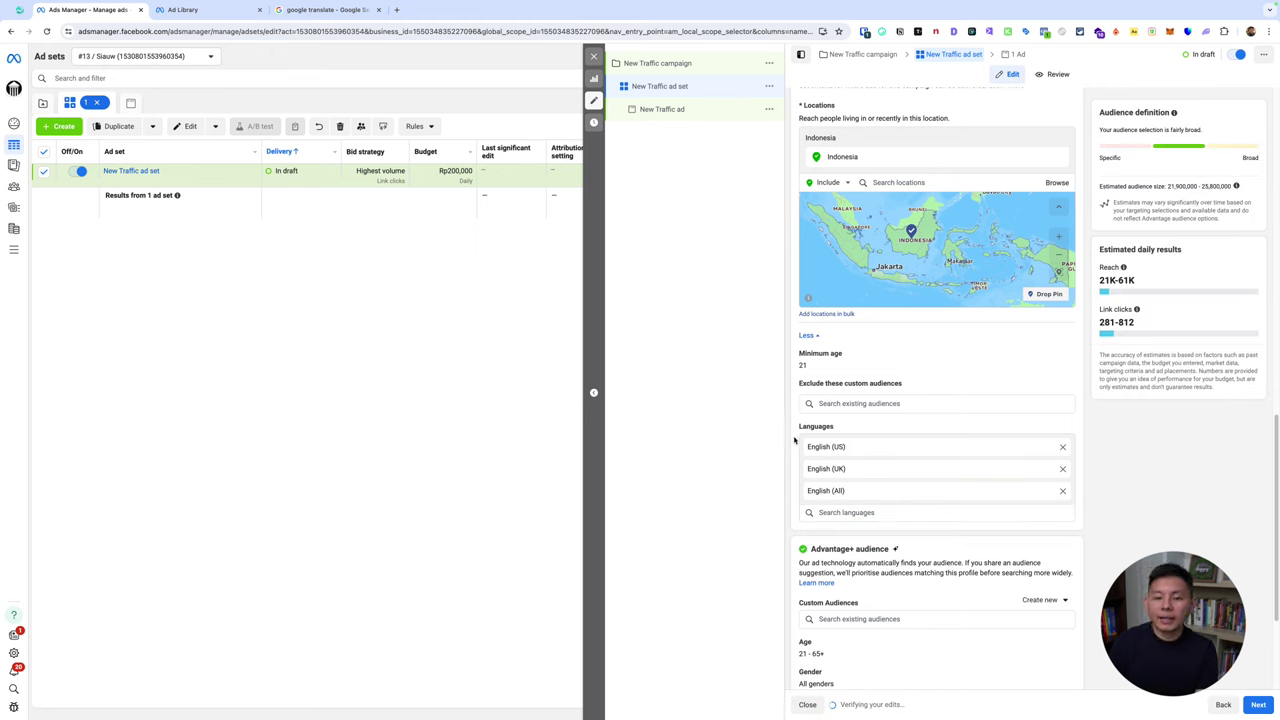
mouse_move(837, 427)
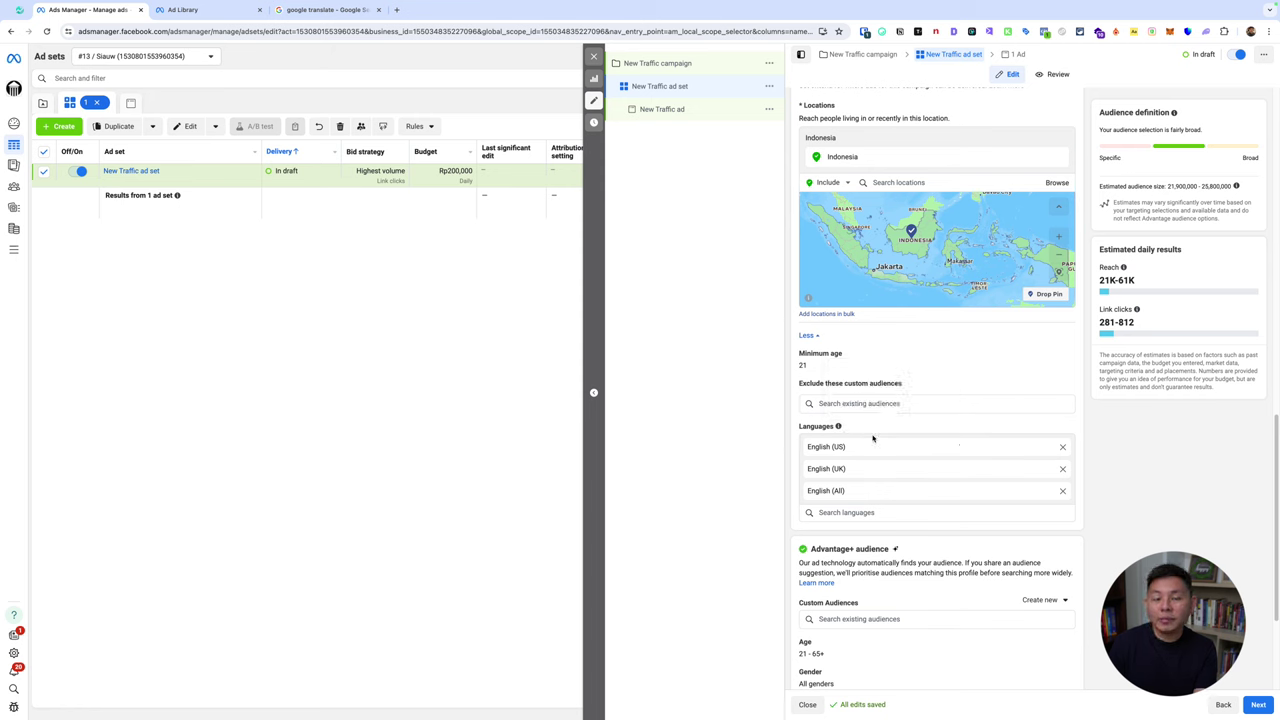
Switch the ad set from Advantage+ audience to the original audience options.
scroll(1147, 481, down, 5)
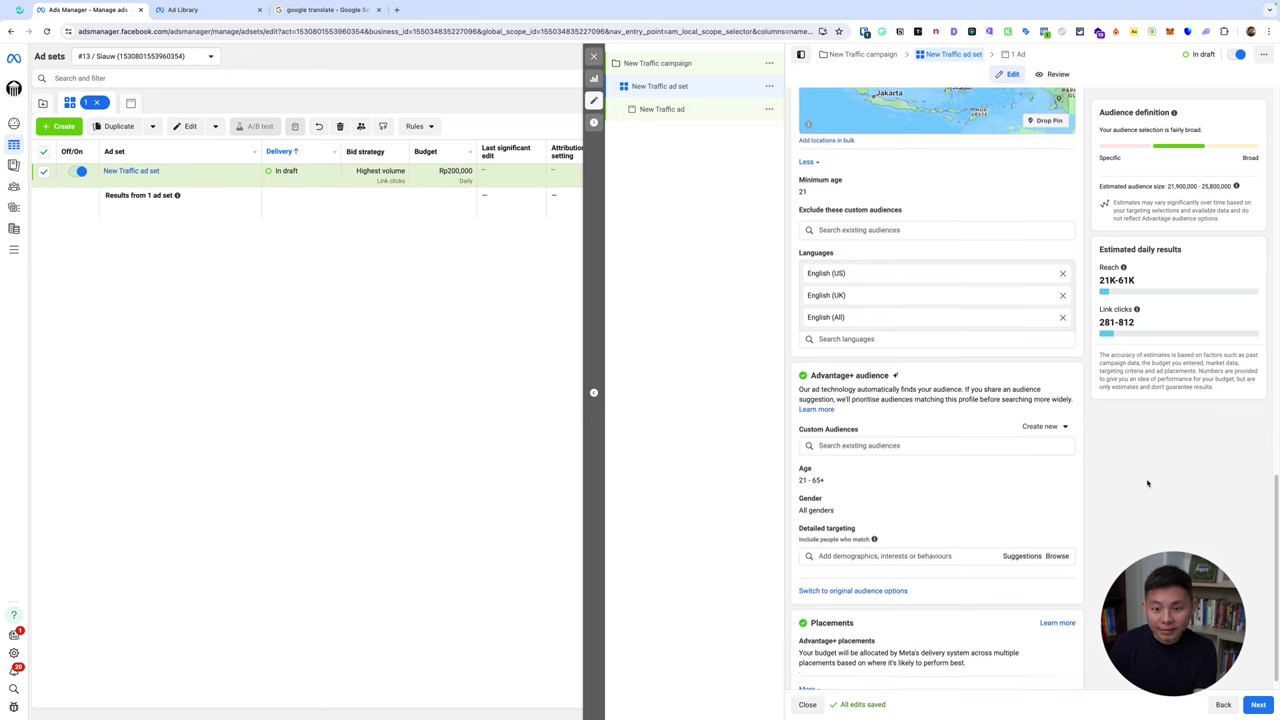
click(868, 573)
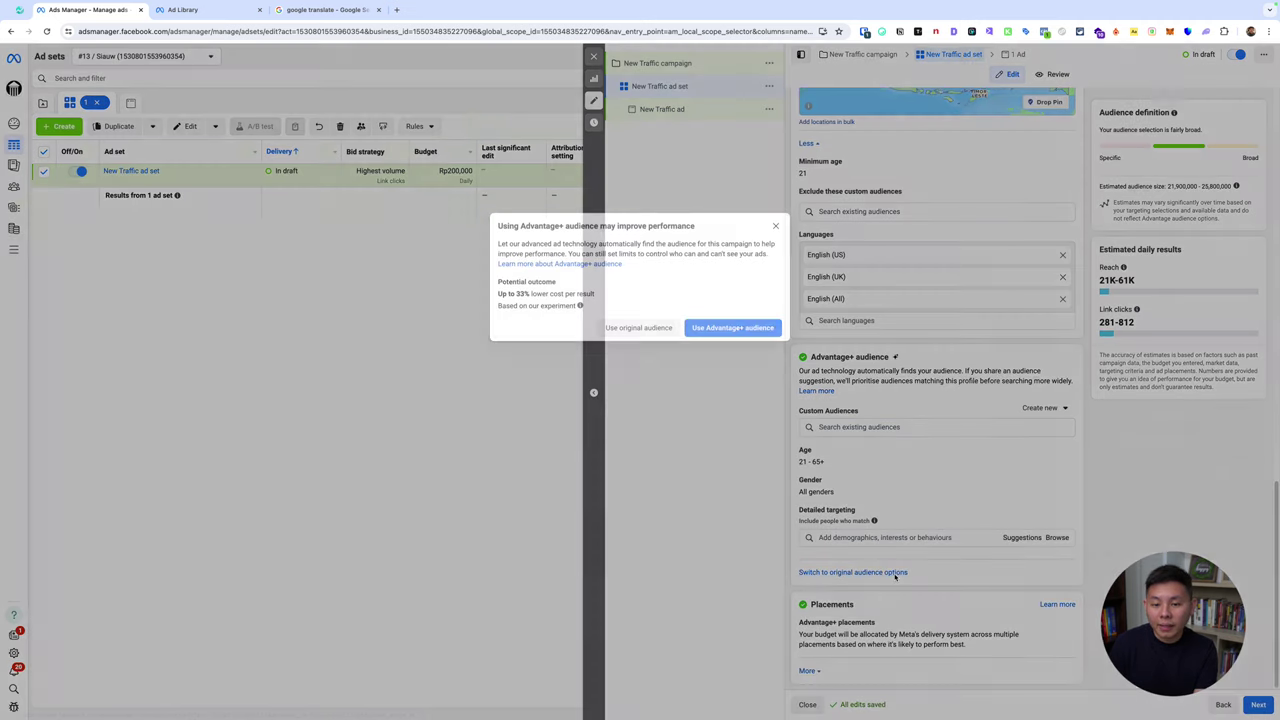
click(637, 326)
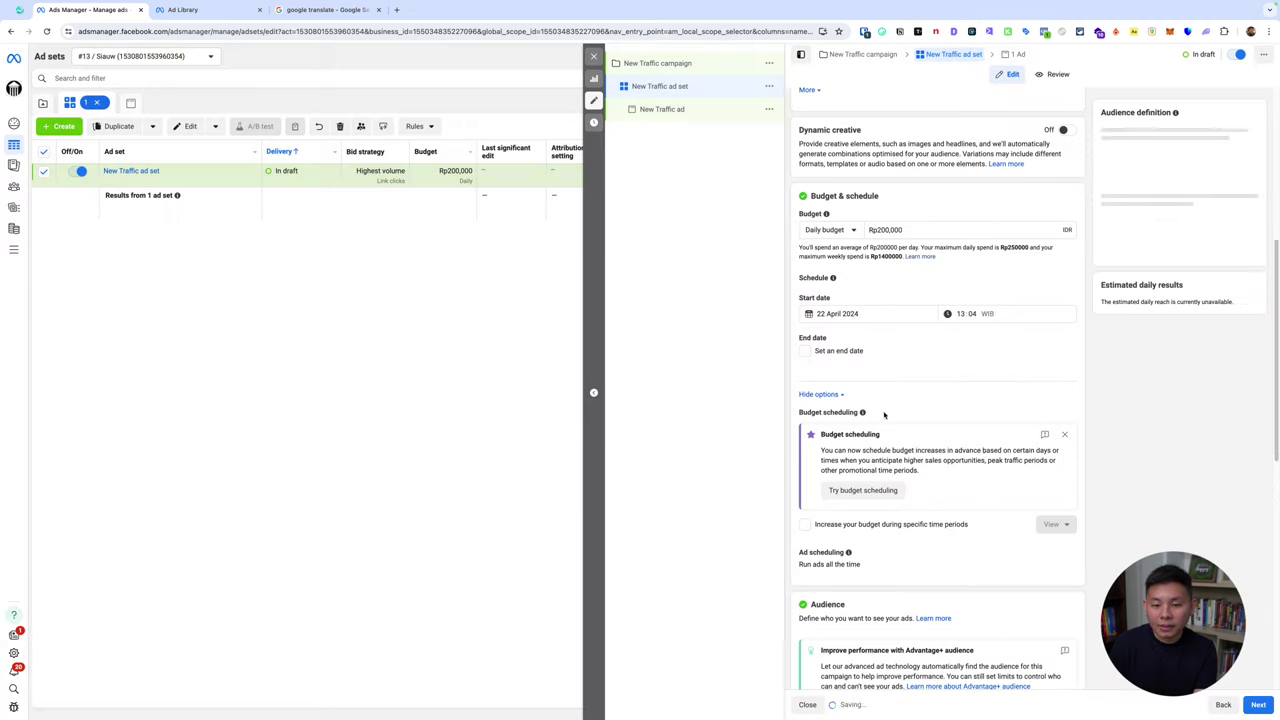
Review the original audience section, including the Advantage+ potential outcome, locations, age, detailed targeting and languages.
scroll(895, 425, down, 10)
scroll(912, 437, down, 2)
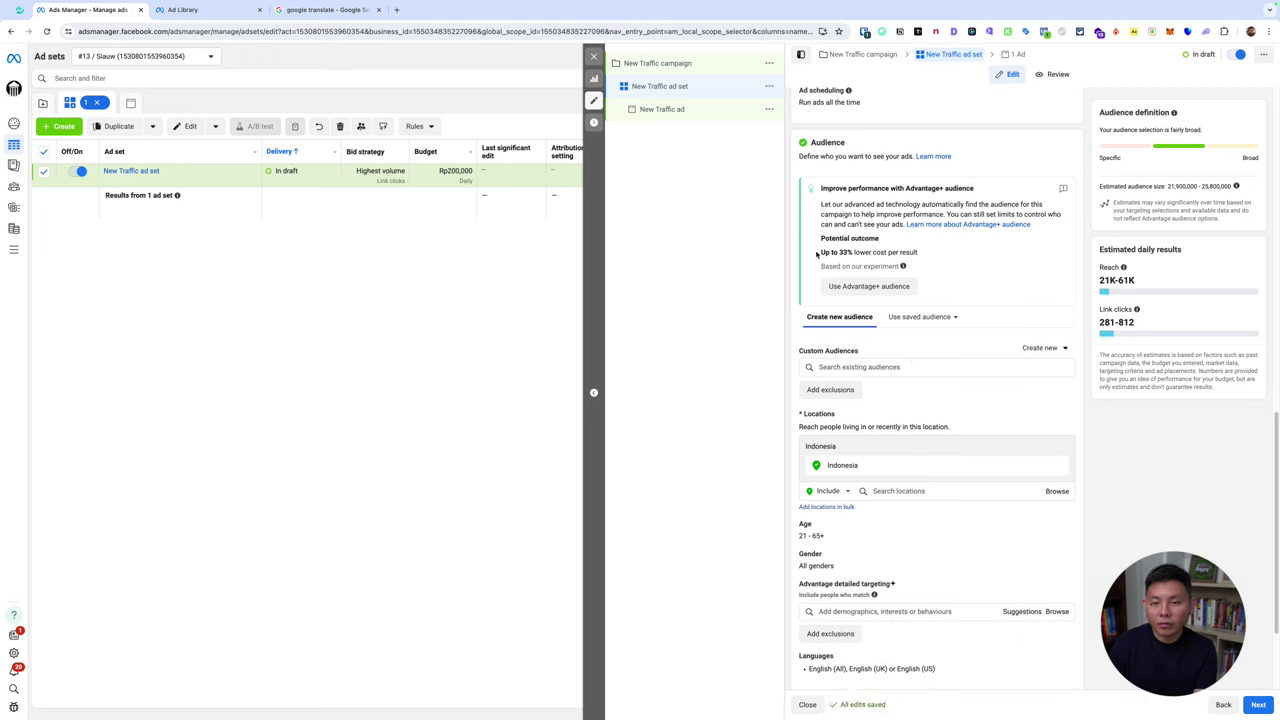
drag(817, 255, 966, 256)
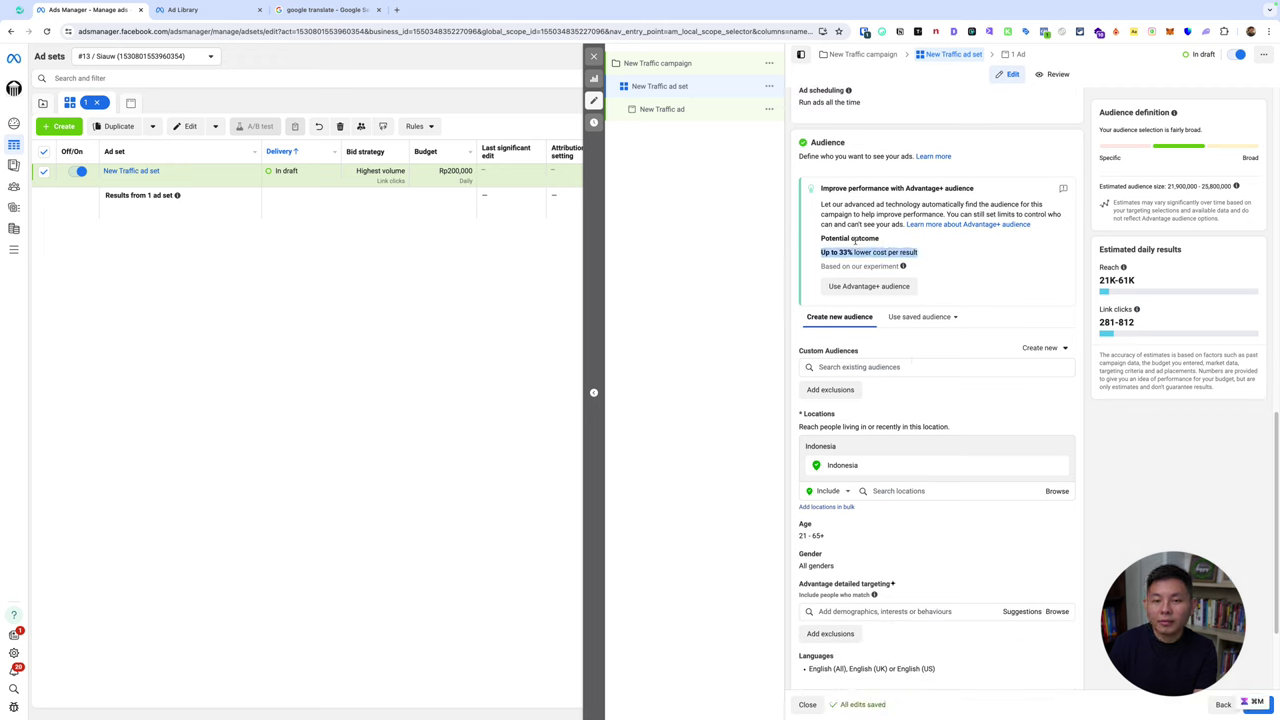
drag(856, 252, 816, 252)
click(1039, 251)
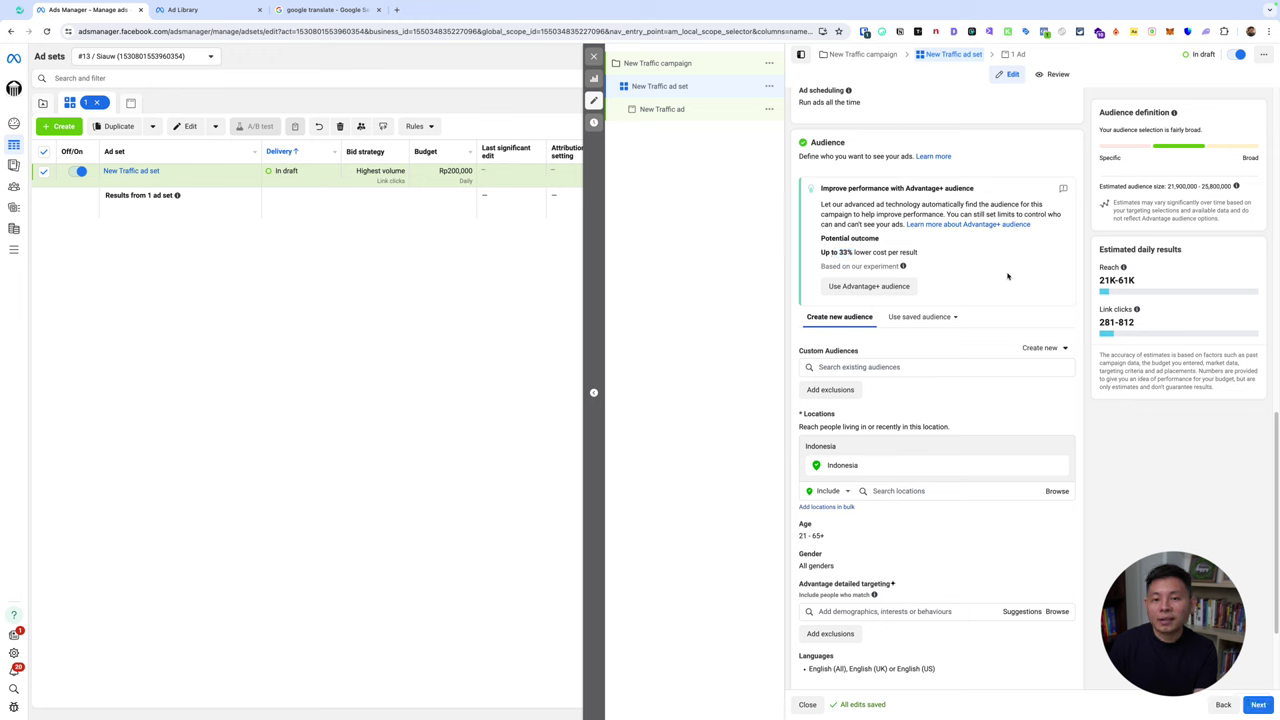
scroll(1008, 276, down, 1)
scroll(1045, 358, down, 1)
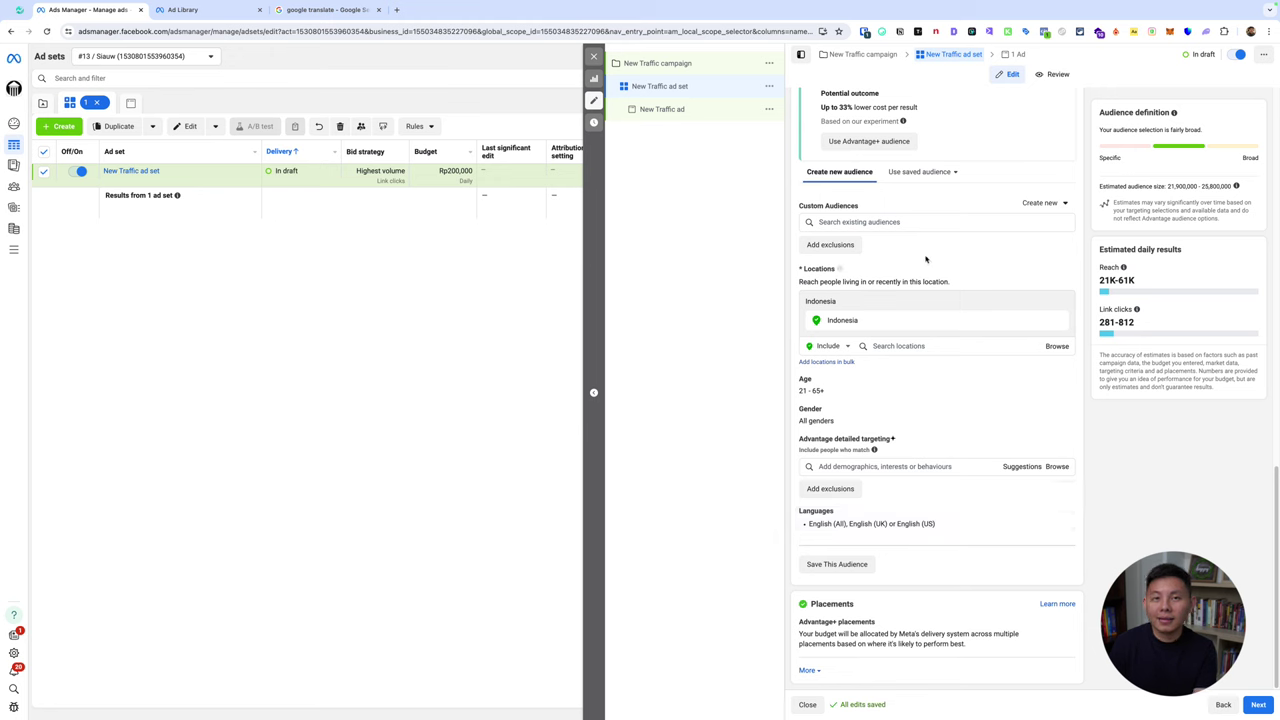
scroll(955, 265, up, 1)
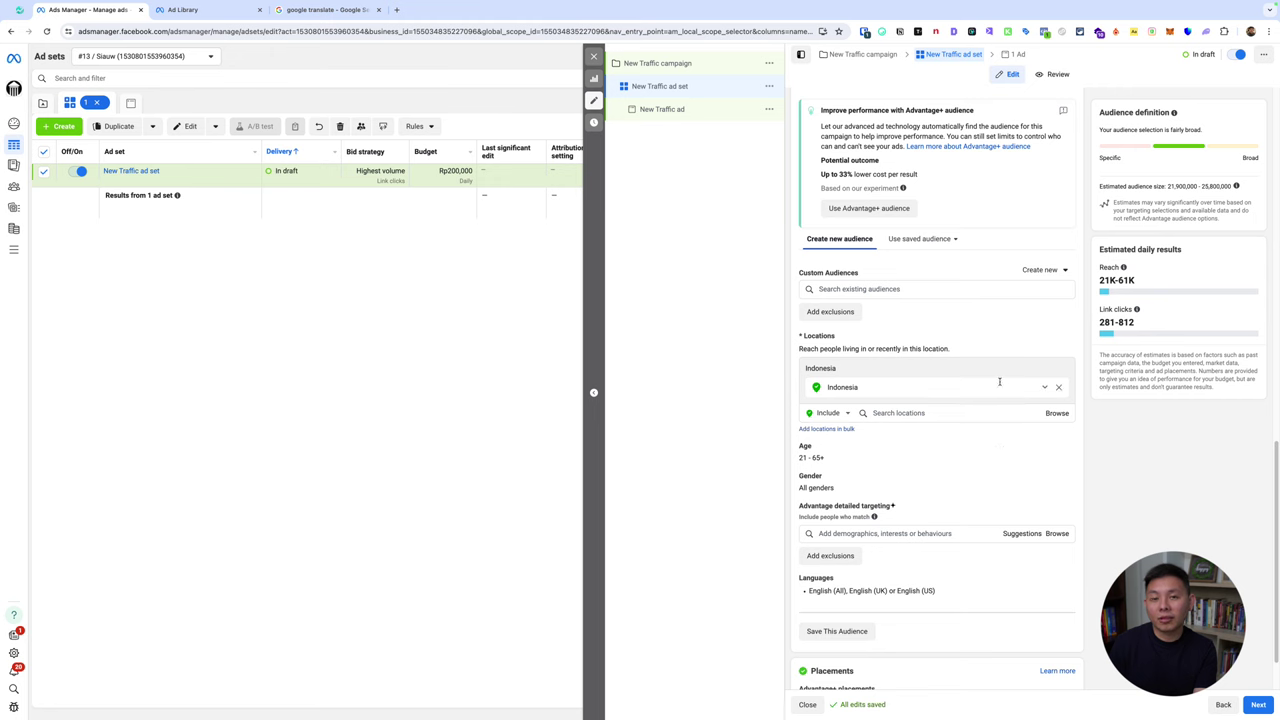
scroll(999, 381, down, 1)
Set the ad set's placements to Manual placements and open the audience languages for editing.
mouse_move(1060, 516)
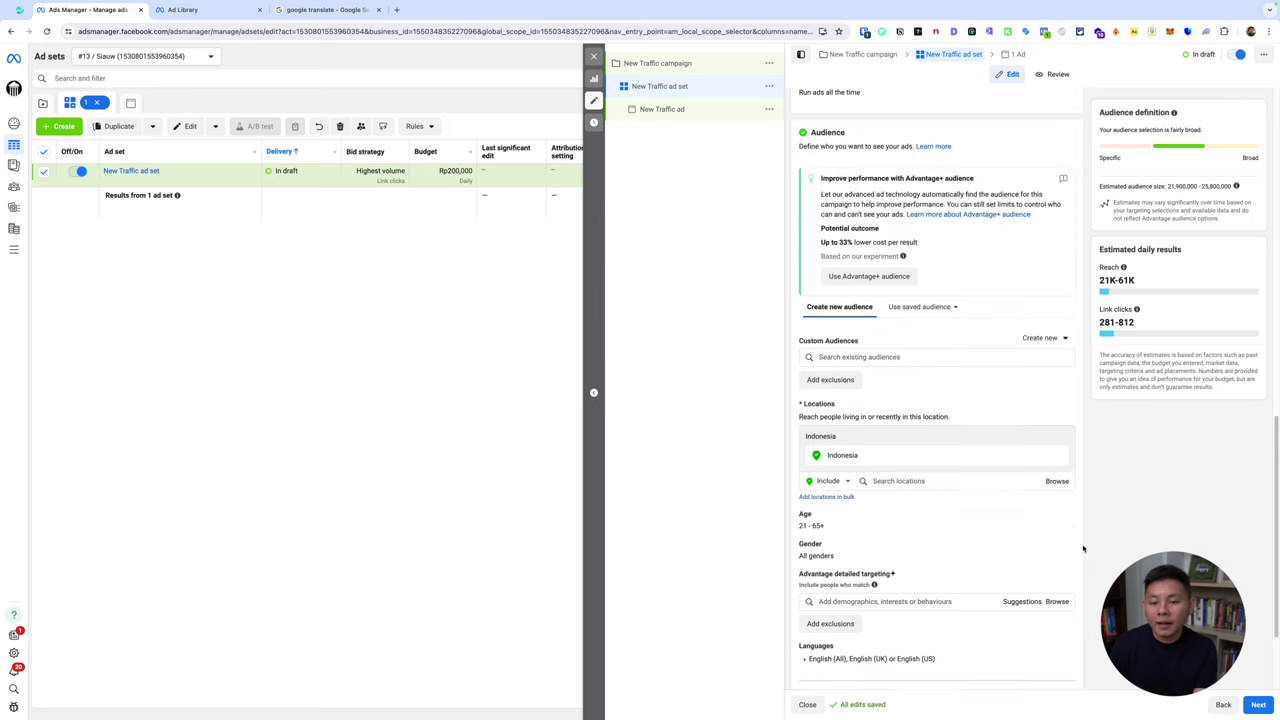
click(1064, 623)
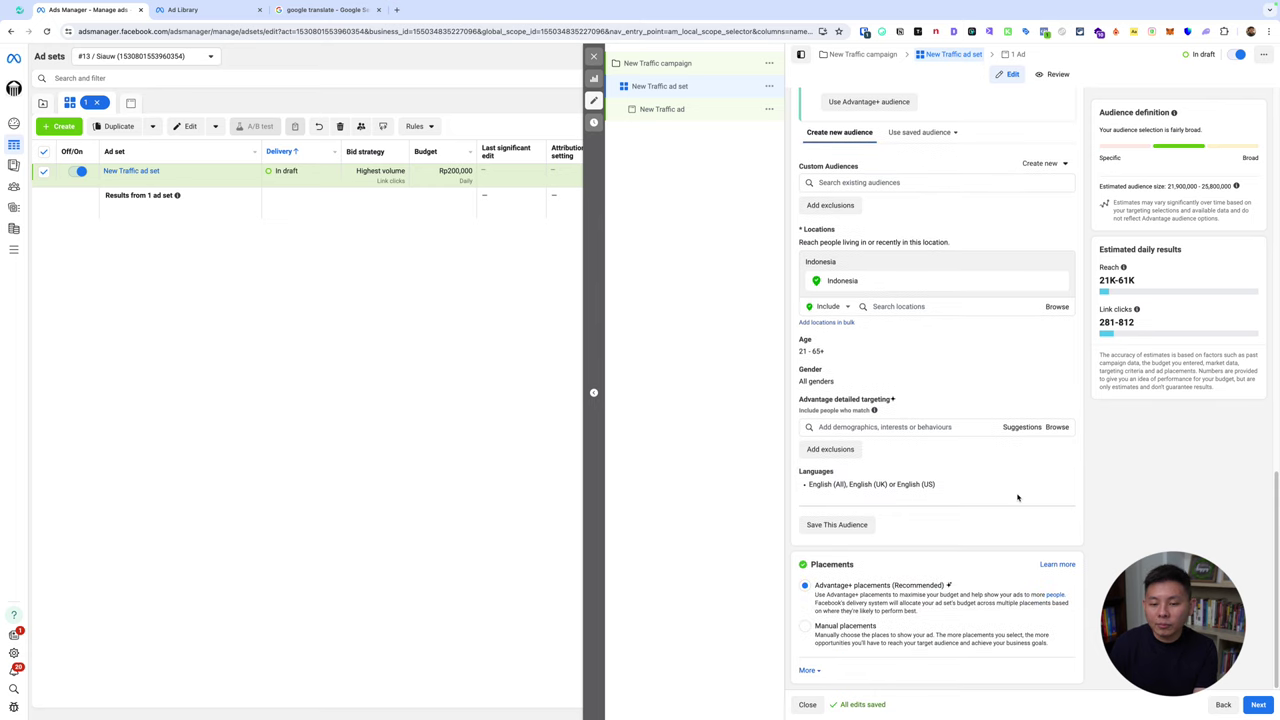
click(895, 641)
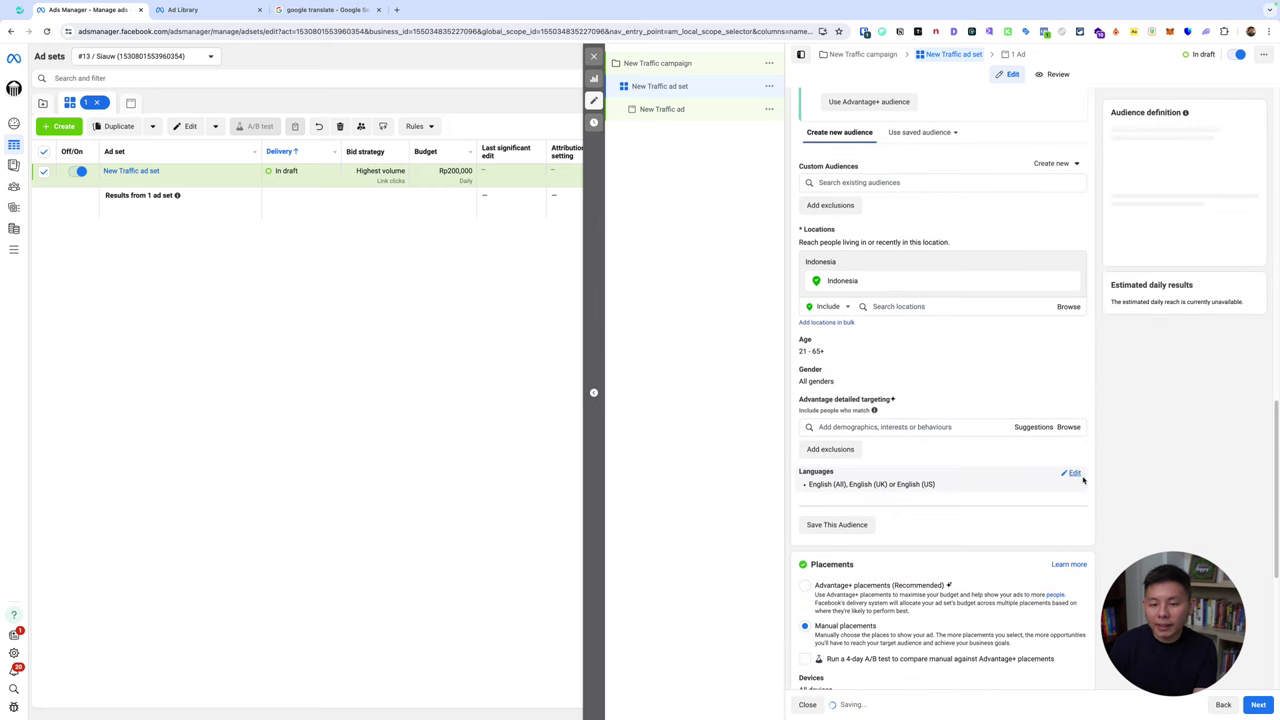
click(1068, 476)
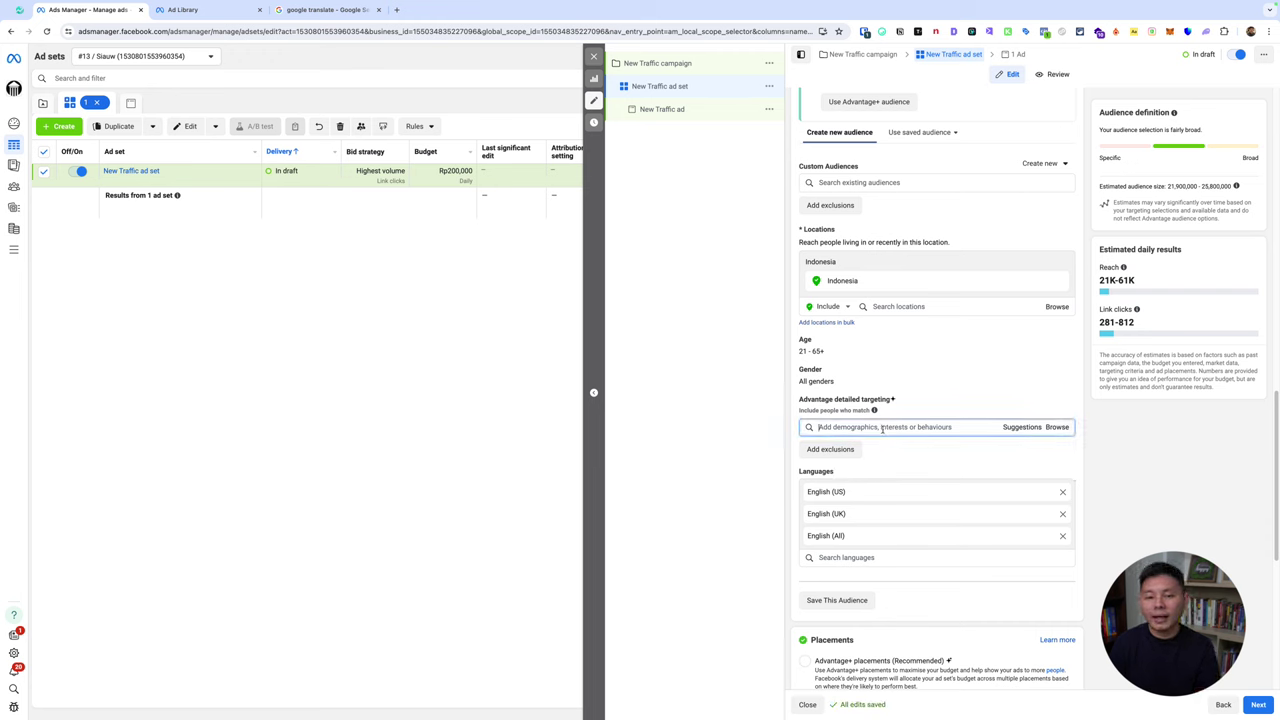
Search the Advantage detailed targeting for "english" and look through the suggested interests.
text(t)
key(BackSpace)
key(BackSpace)
key(BackSpace)
key(BackSpace)
text(english)
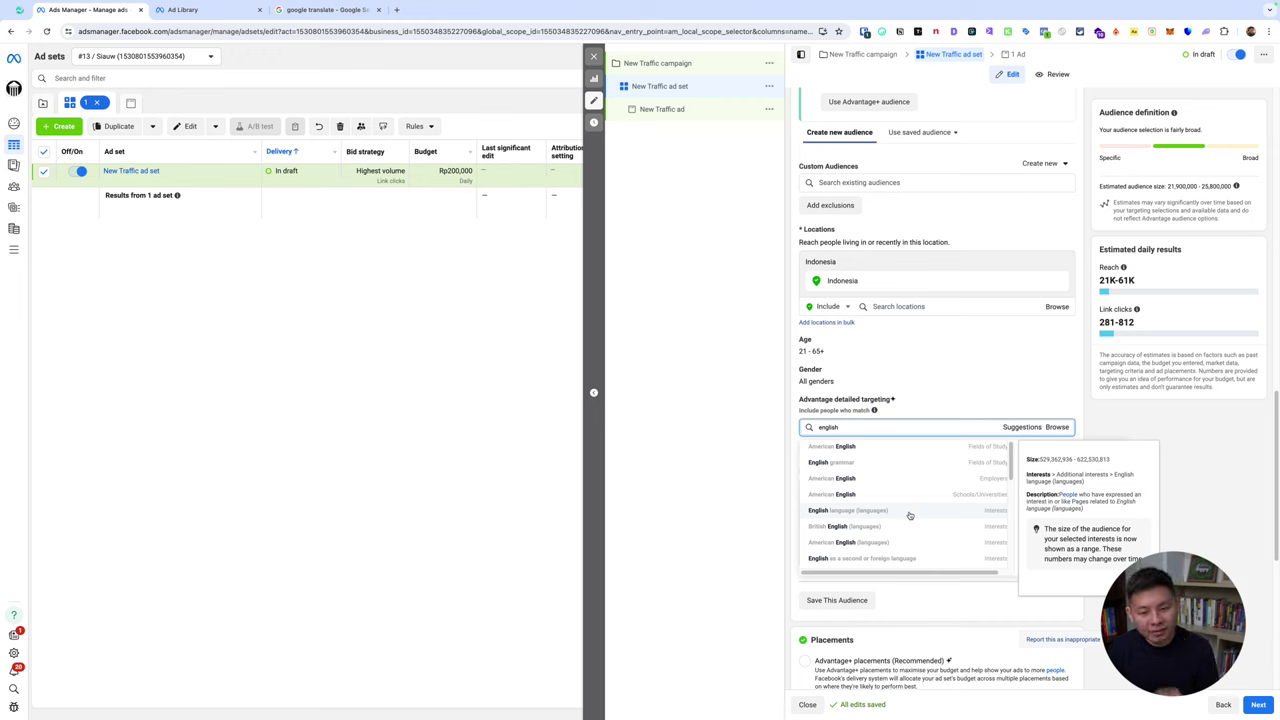
scroll(909, 515, down, 5)
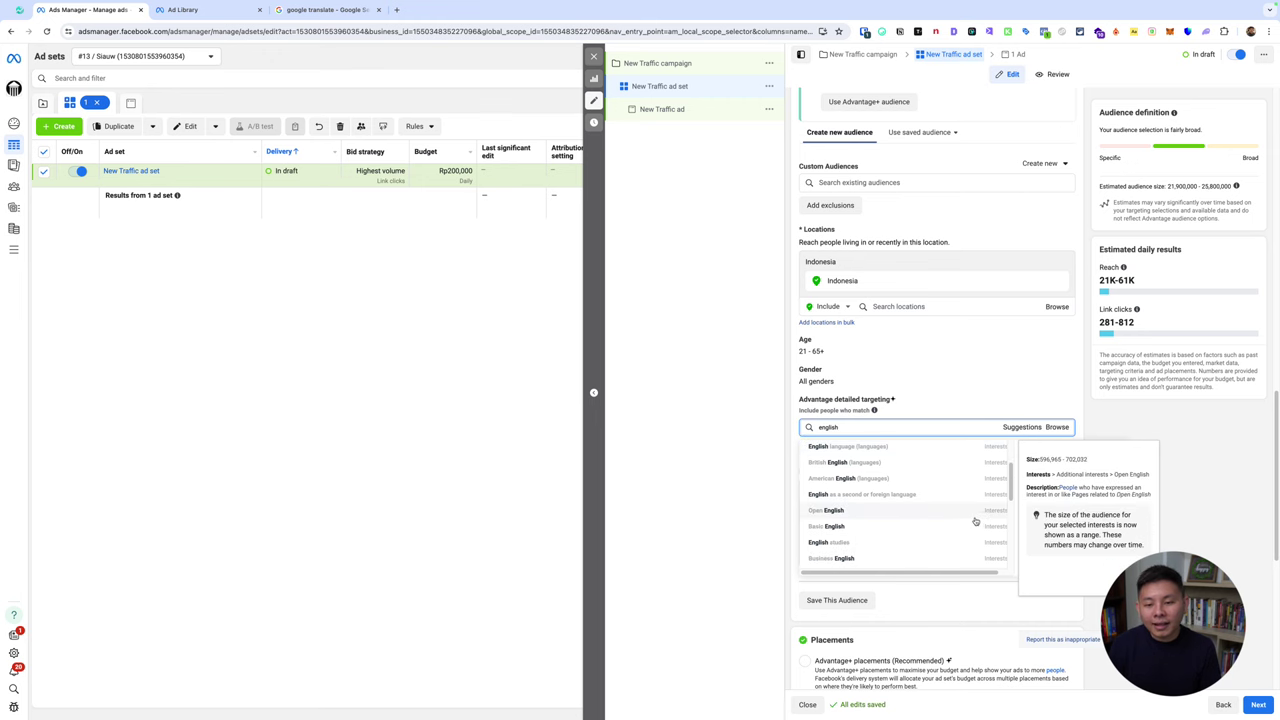
scroll(930, 535, up, 1)
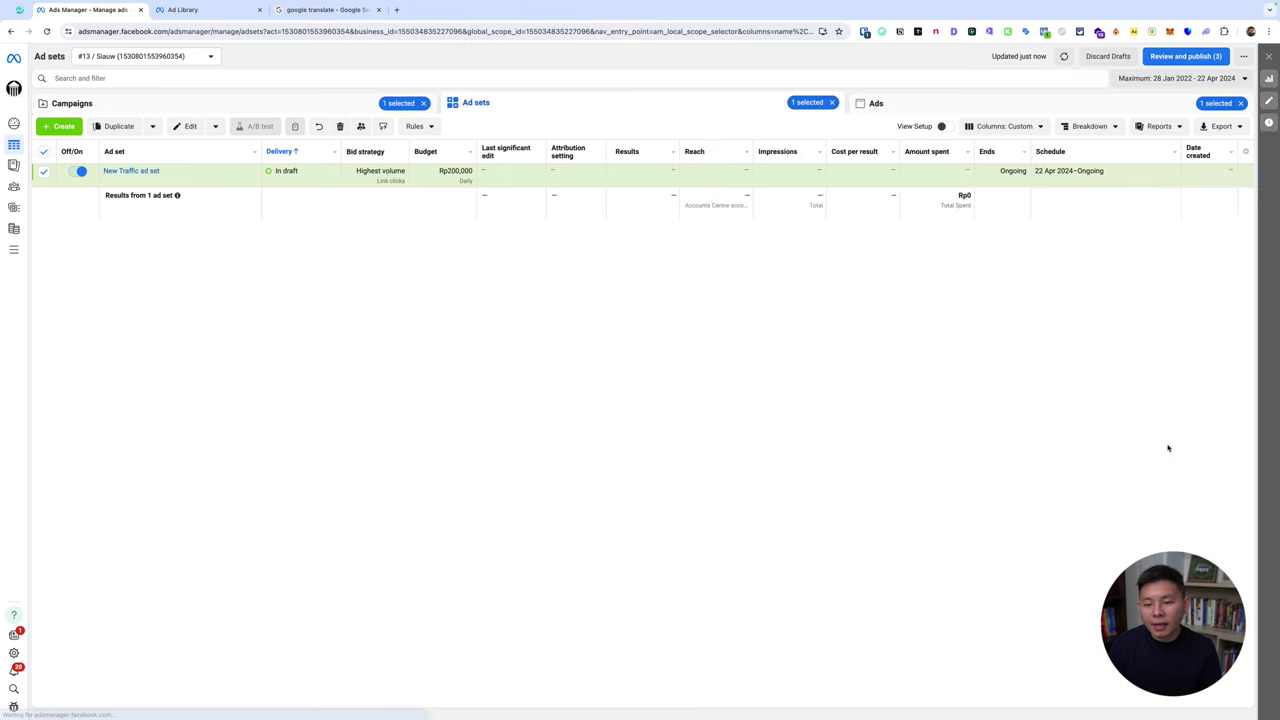
Reopen New Traffic ad set for editing and review its audience languages and manual placement platforms.
click(158, 185)
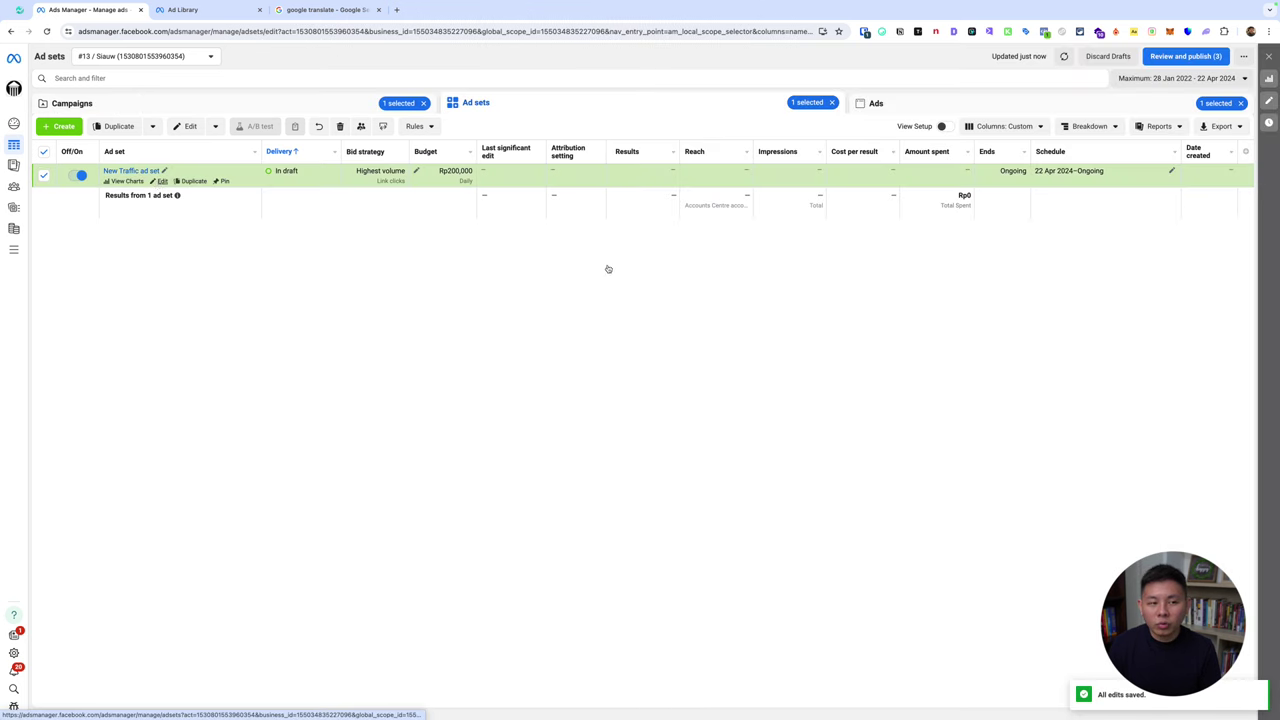
scroll(917, 479, down, 15)
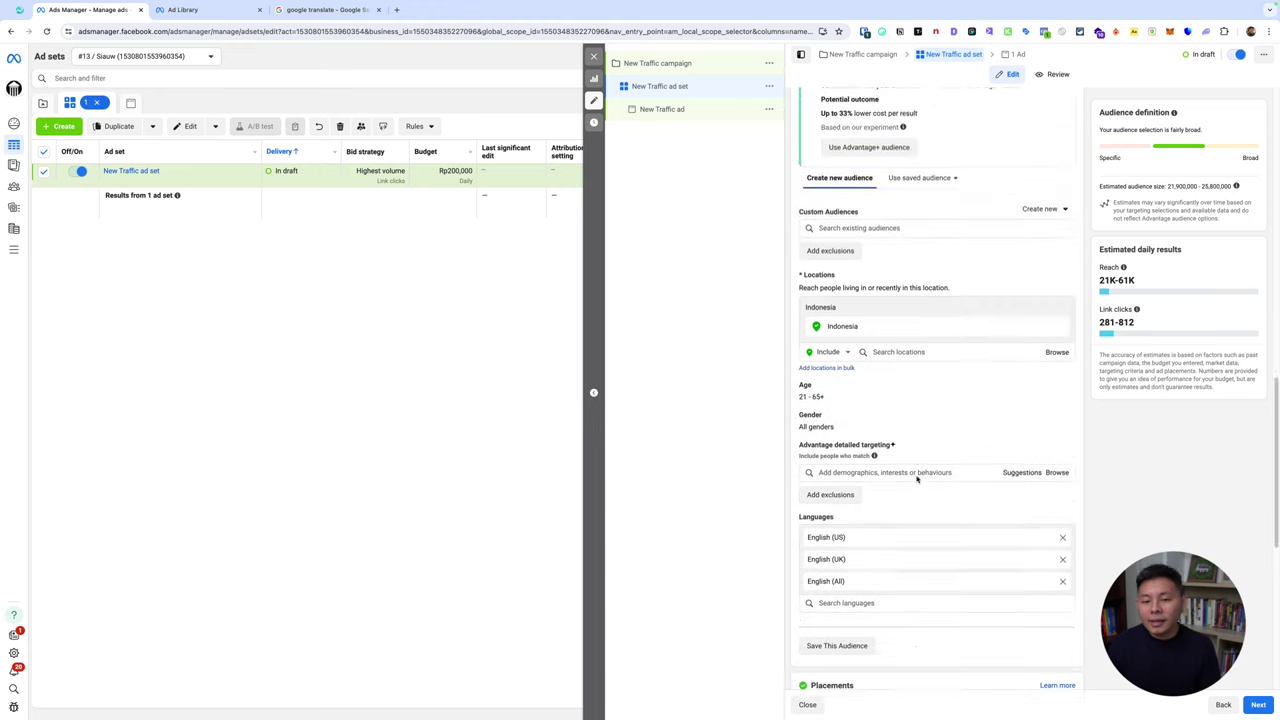
scroll(920, 478, down, 2)
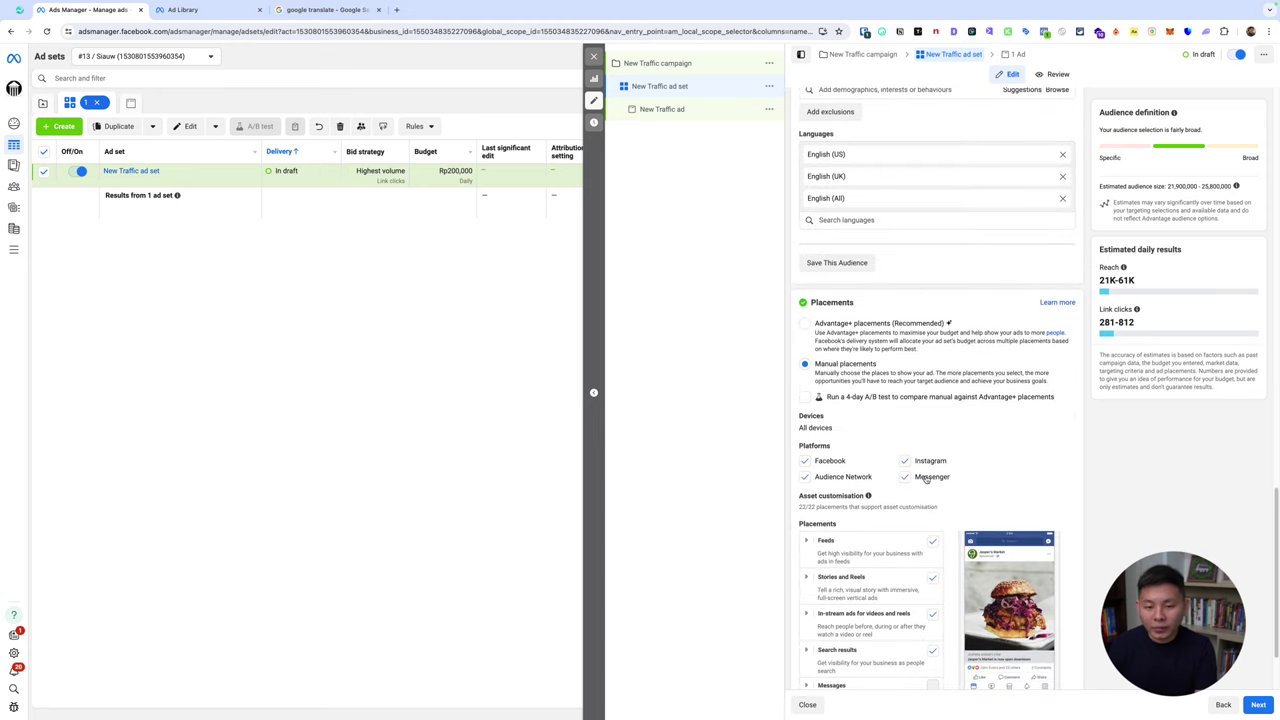
scroll(924, 477, up, 3)
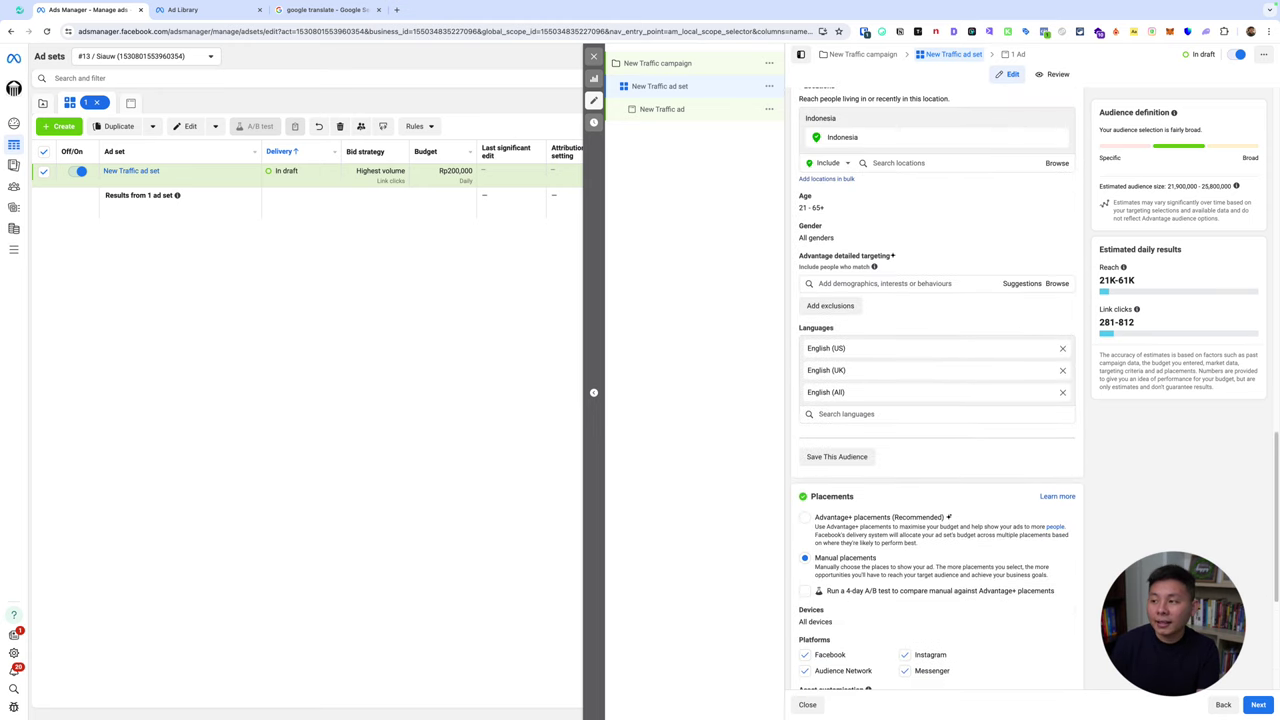
Open New Traffic ad and enter the primary text "Ever Tried Premium Artisan Gelato?" followed by "Introducing, Upgraded Gelato!" on a separate line.
click(698, 110)
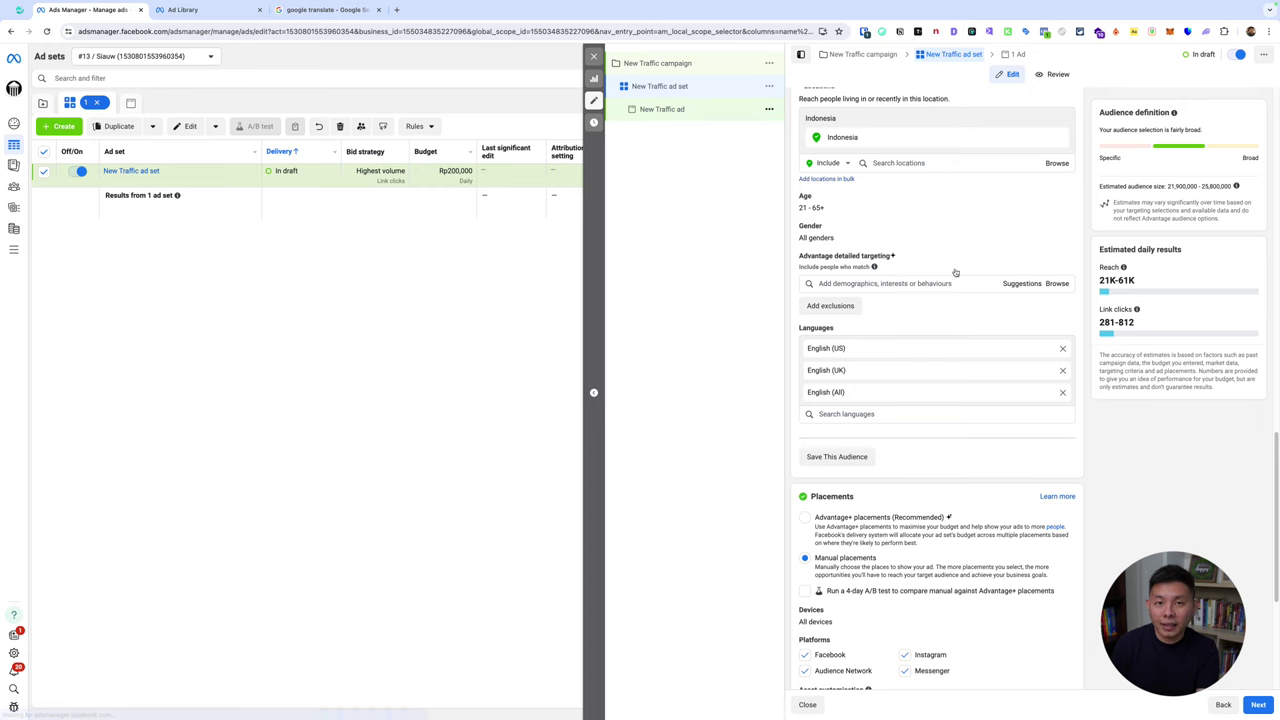
scroll(934, 317, down, 5)
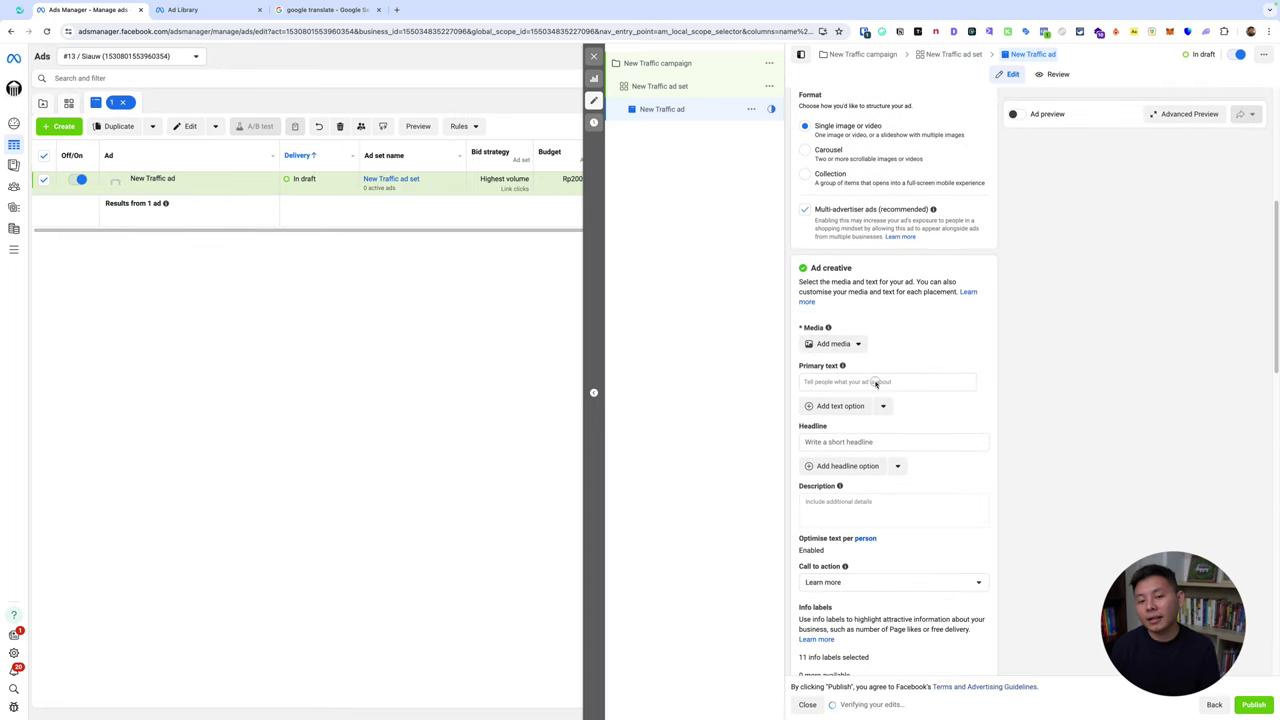
click(875, 381)
text(Ever Tried Premium Artisan Gelato?)
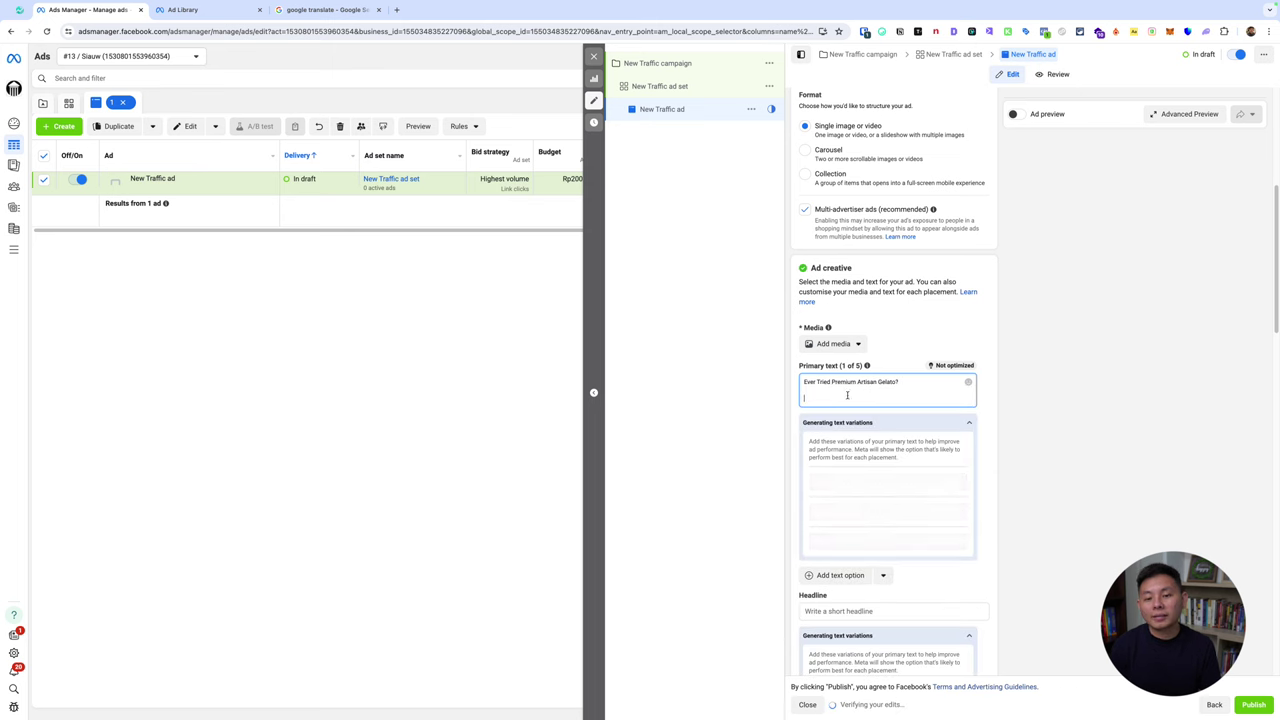
text(Introducing, Upgraded Gelato!)
key(Return)
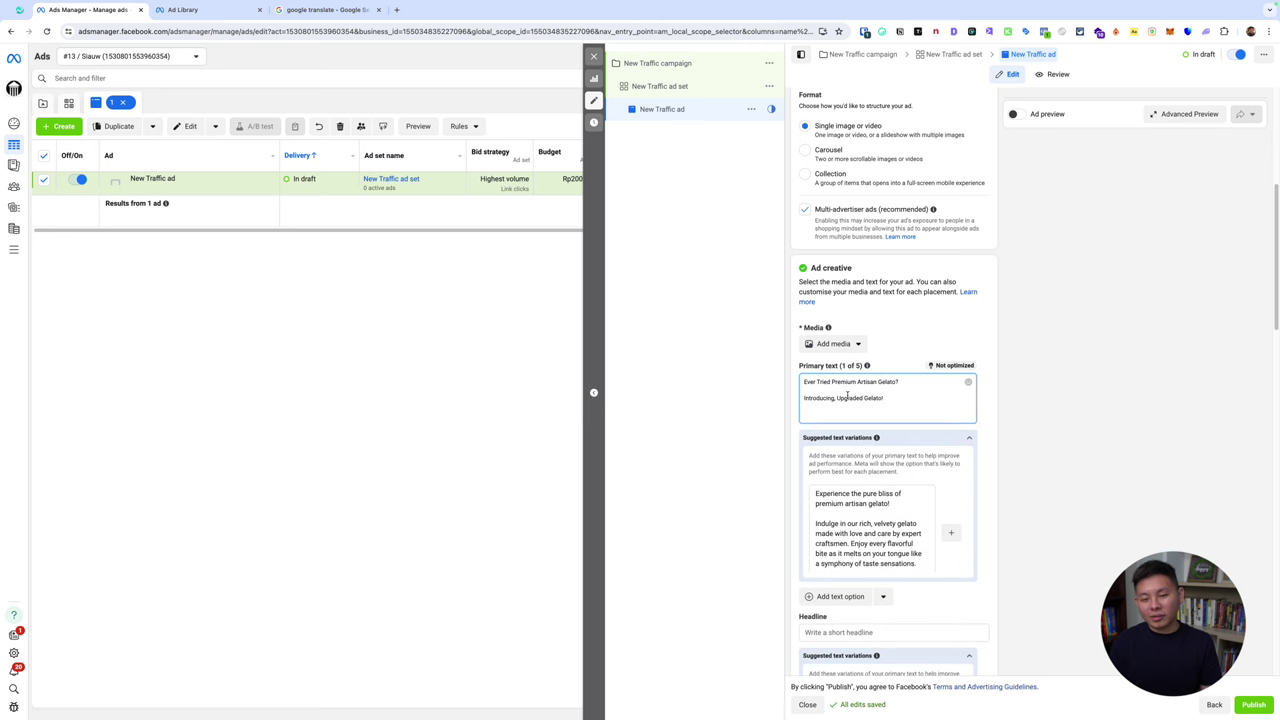
key(BackSpace)
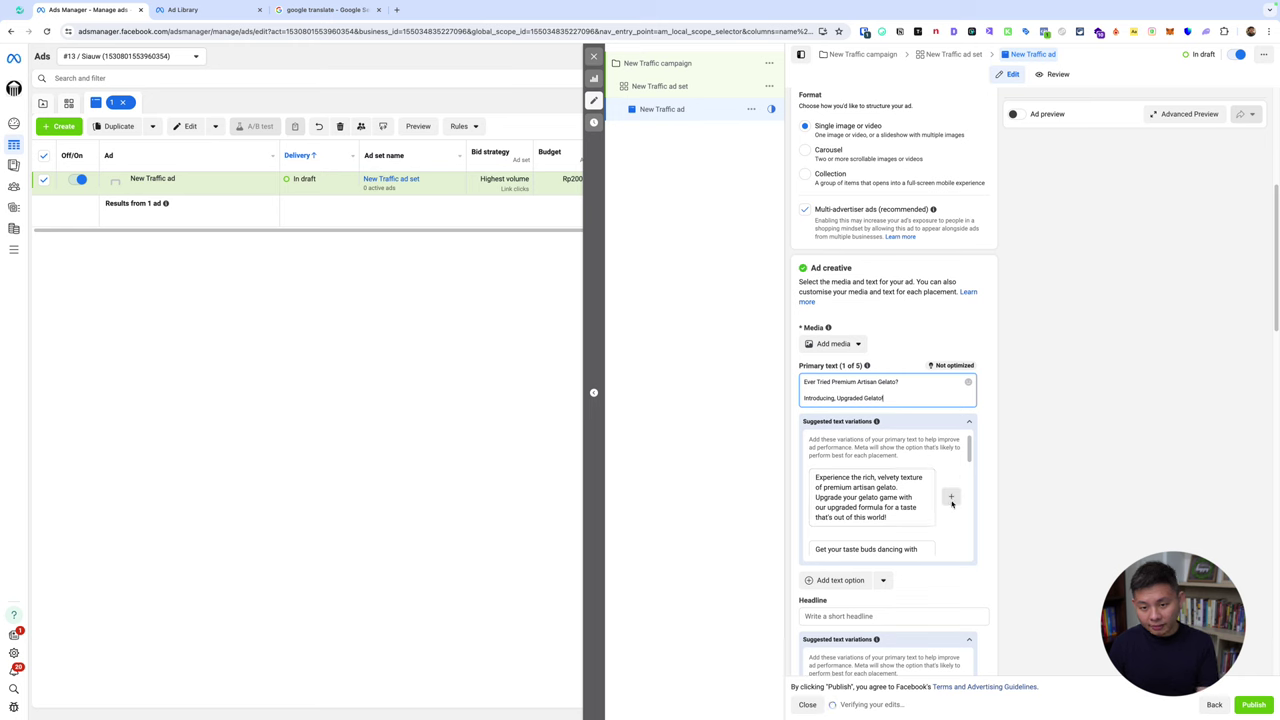
Add the suggested primary text variation beginning "Experience the rich, velvety texture of premium artisan gelato" and place the cursor in the first primary text.
click(951, 498)
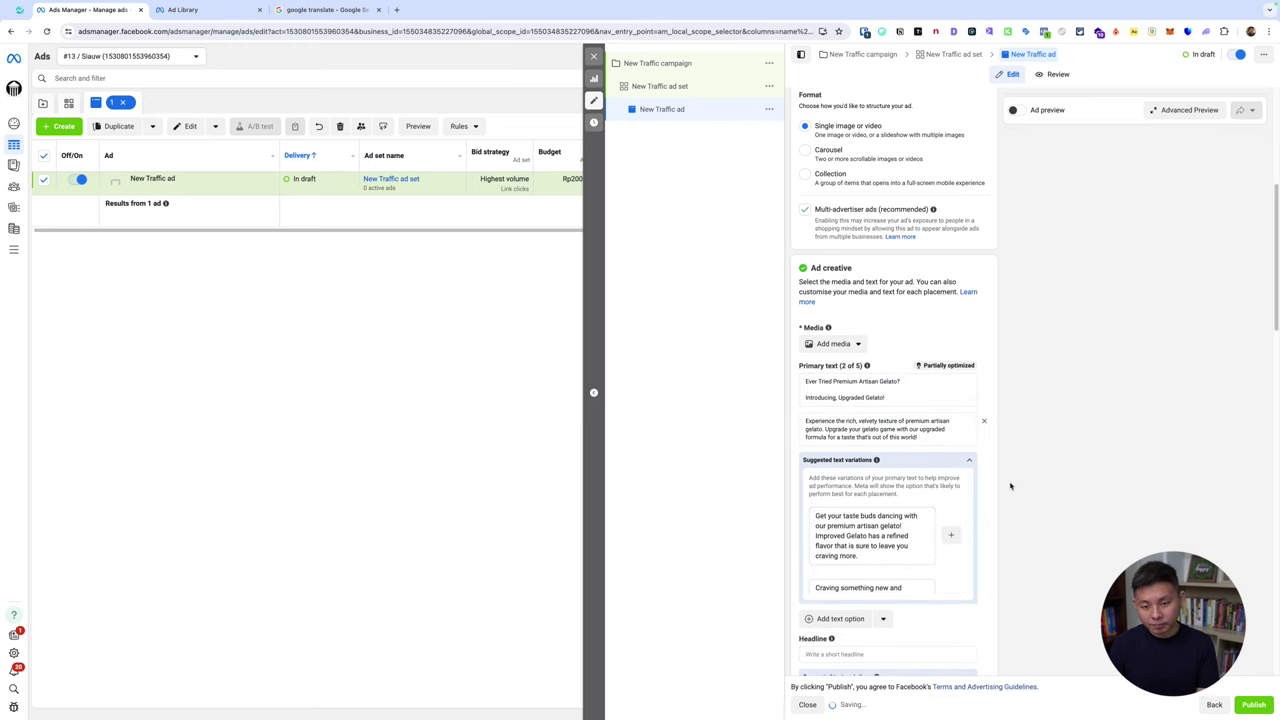
scroll(1015, 450, down, 2)
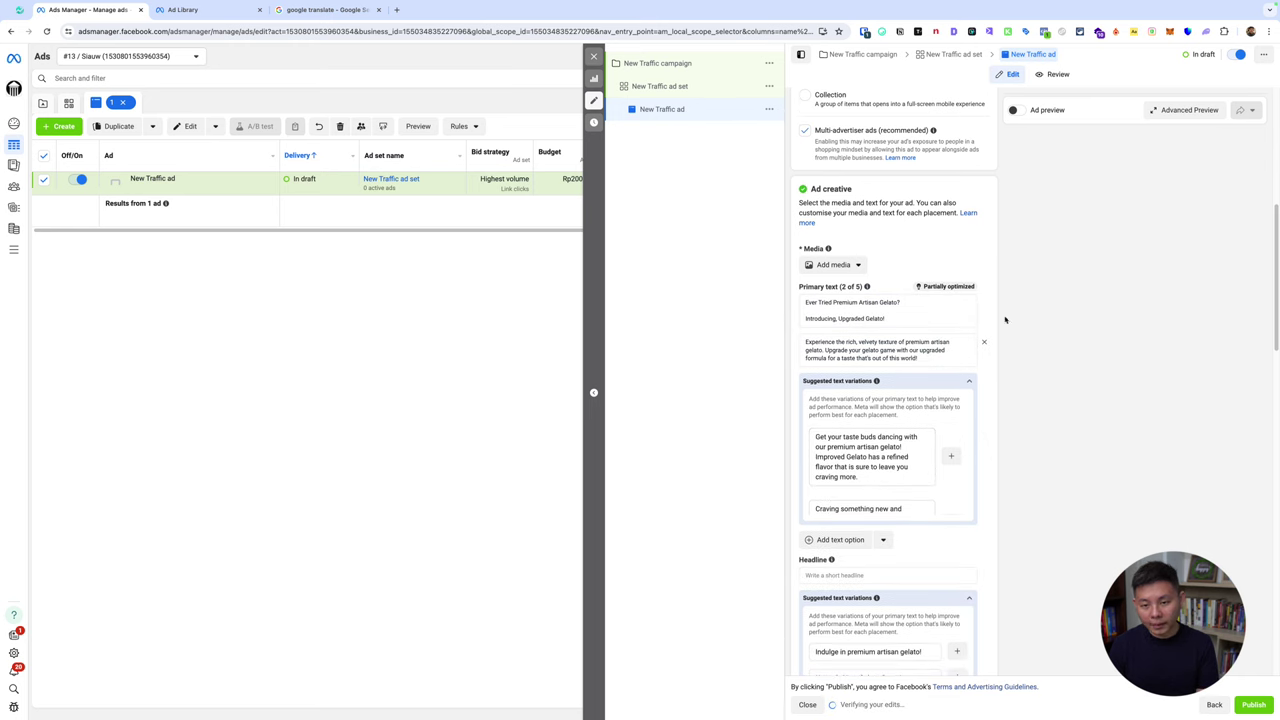
click(944, 310)
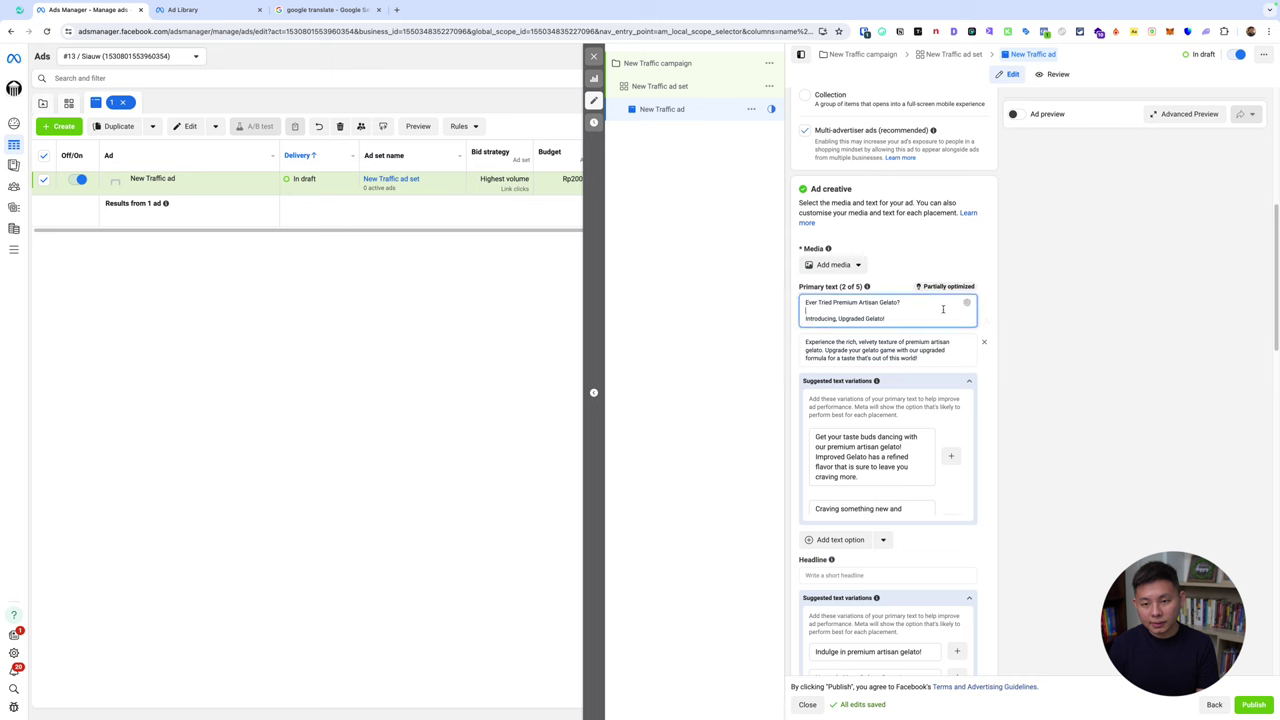
Add the suggested primary text beginning "Get your taste buds dancing" and remove the "Ever Tried Premium Artisan Gelato?" text from the ad's primary text options.
click(951, 455)
double_click(857, 319)
key(ctrl+a)
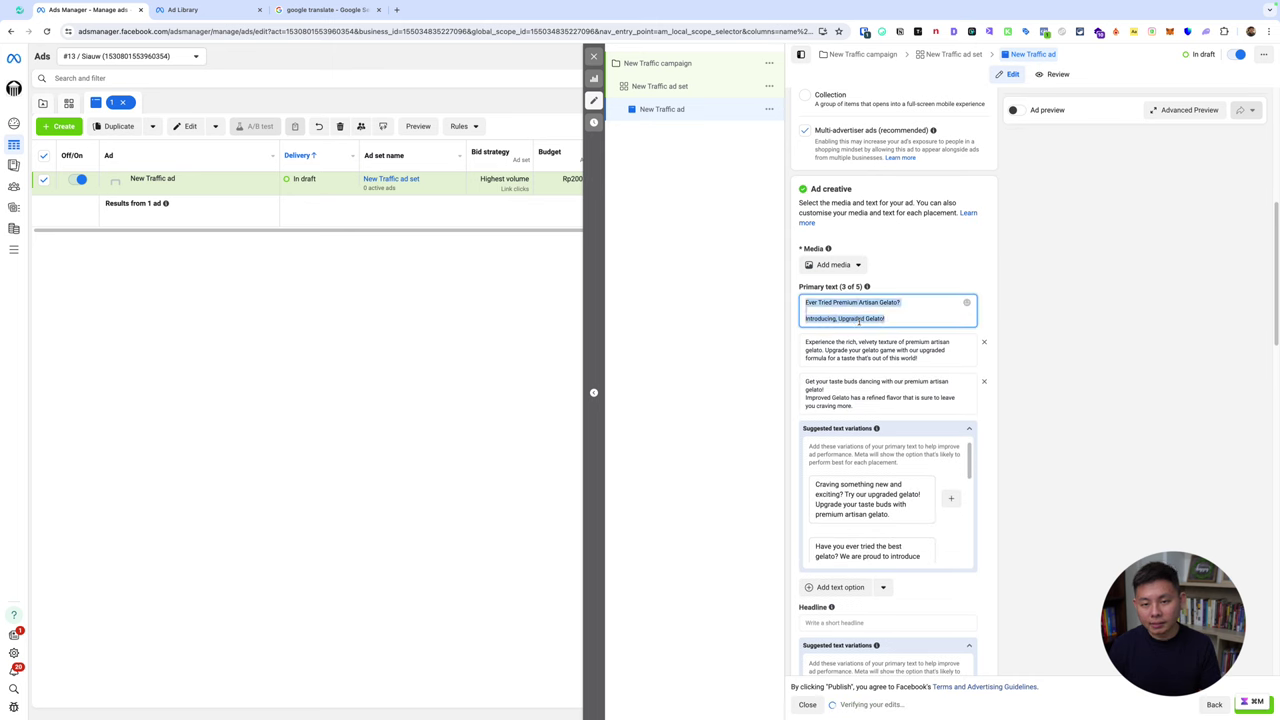
key(BackSpace)
click(856, 345)
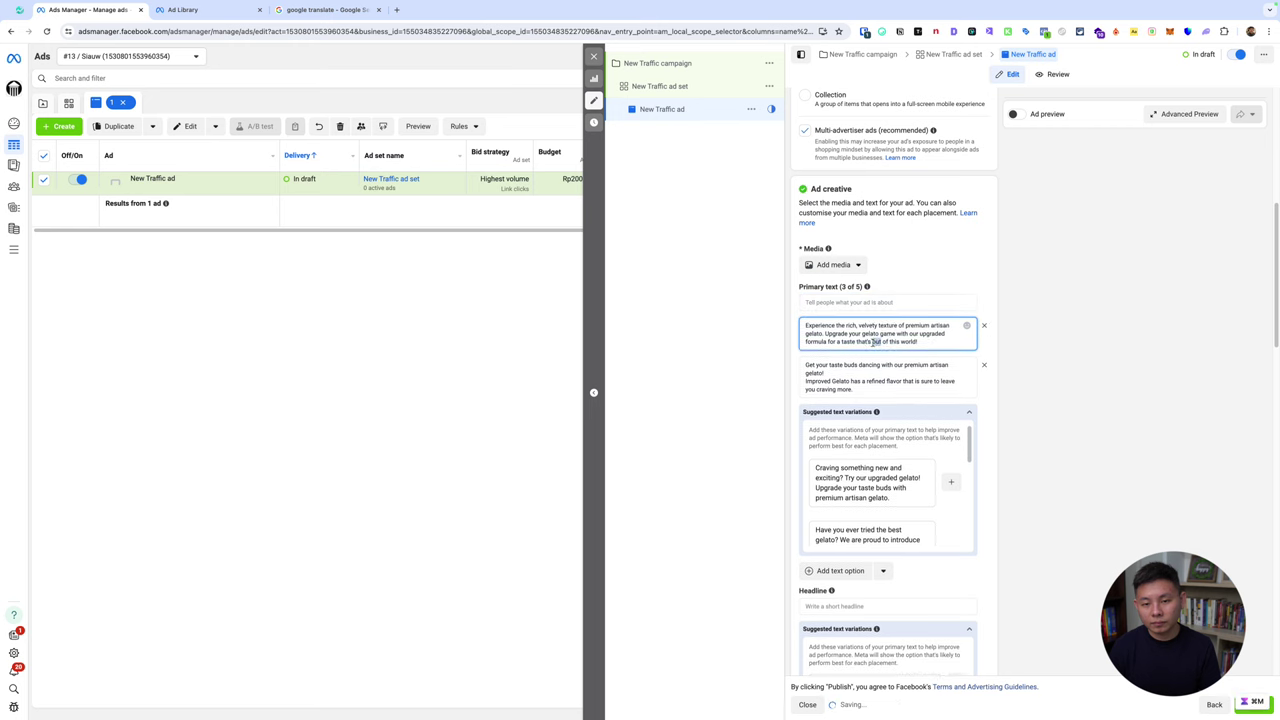
key(ctrl+a)
key(BackSpace)
click(1087, 362)
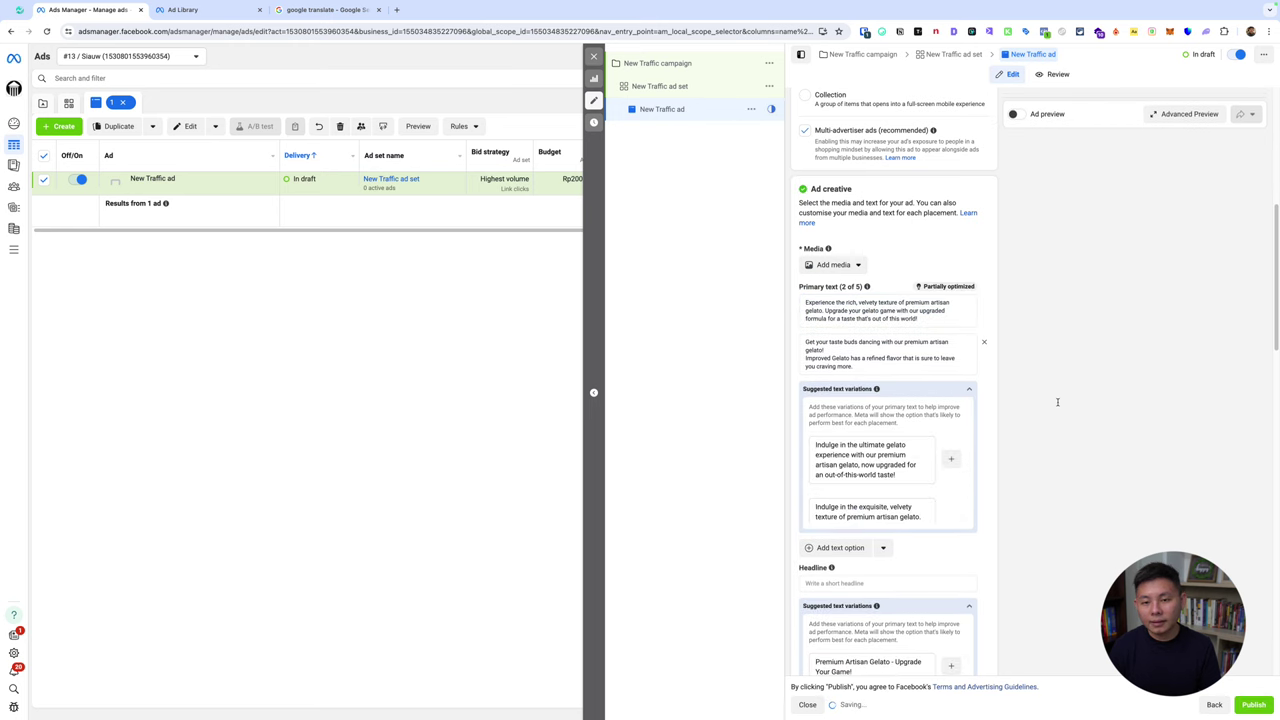
Add the suggested headline "Elevate Your Gelato Game!" to the ad.
scroll(990, 403, down, 2)
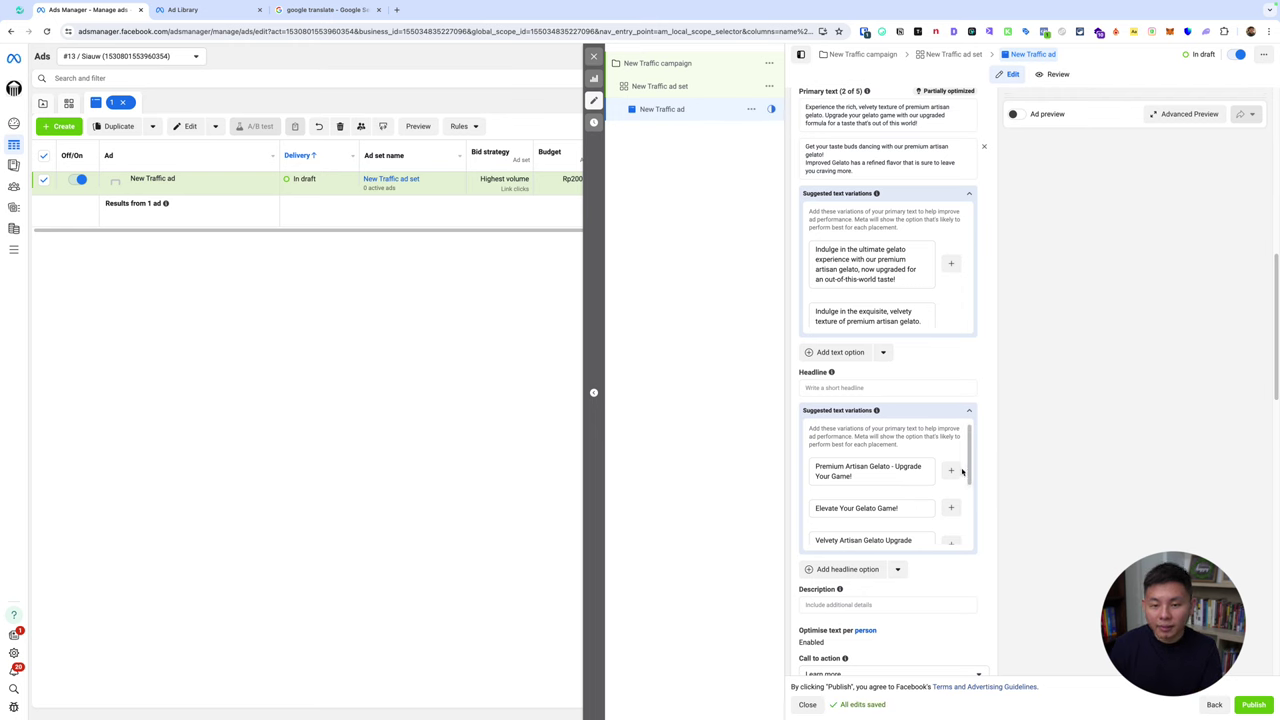
click(951, 507)
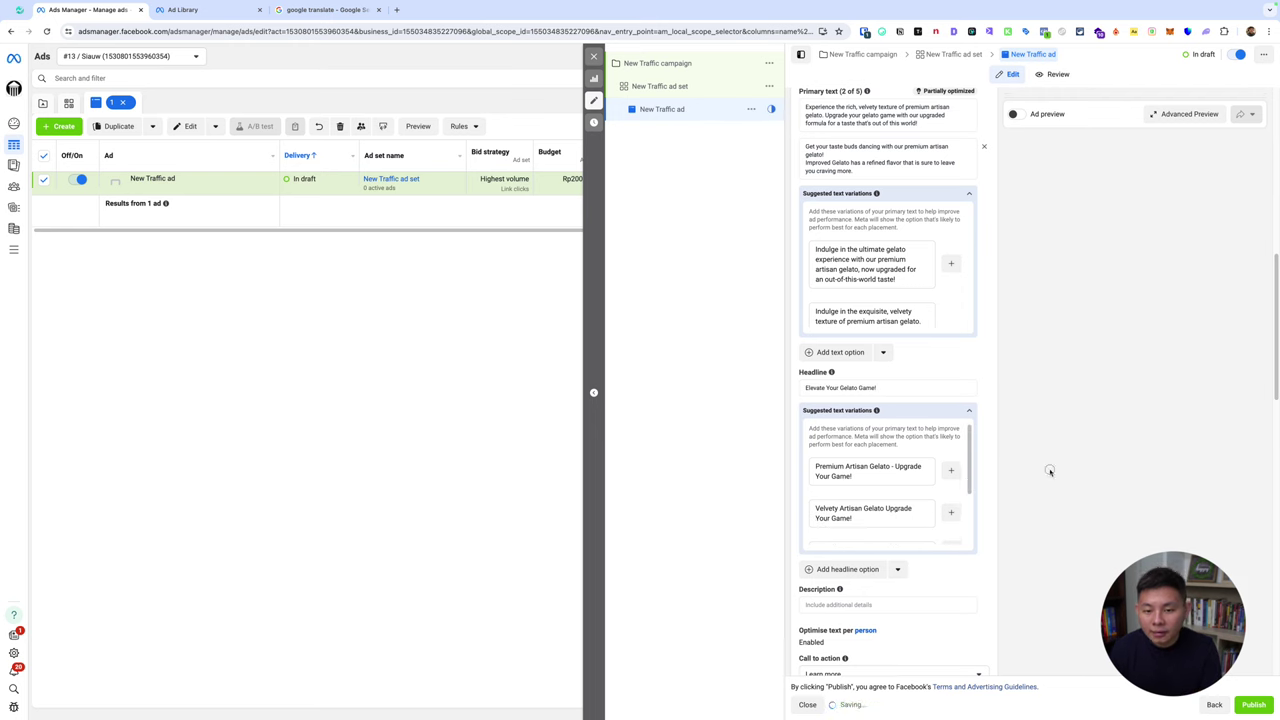
Look through the ad's remaining settings, including call to action, info labels, destination, browser add-ons and ad setup.
scroll(986, 466, down, 5)
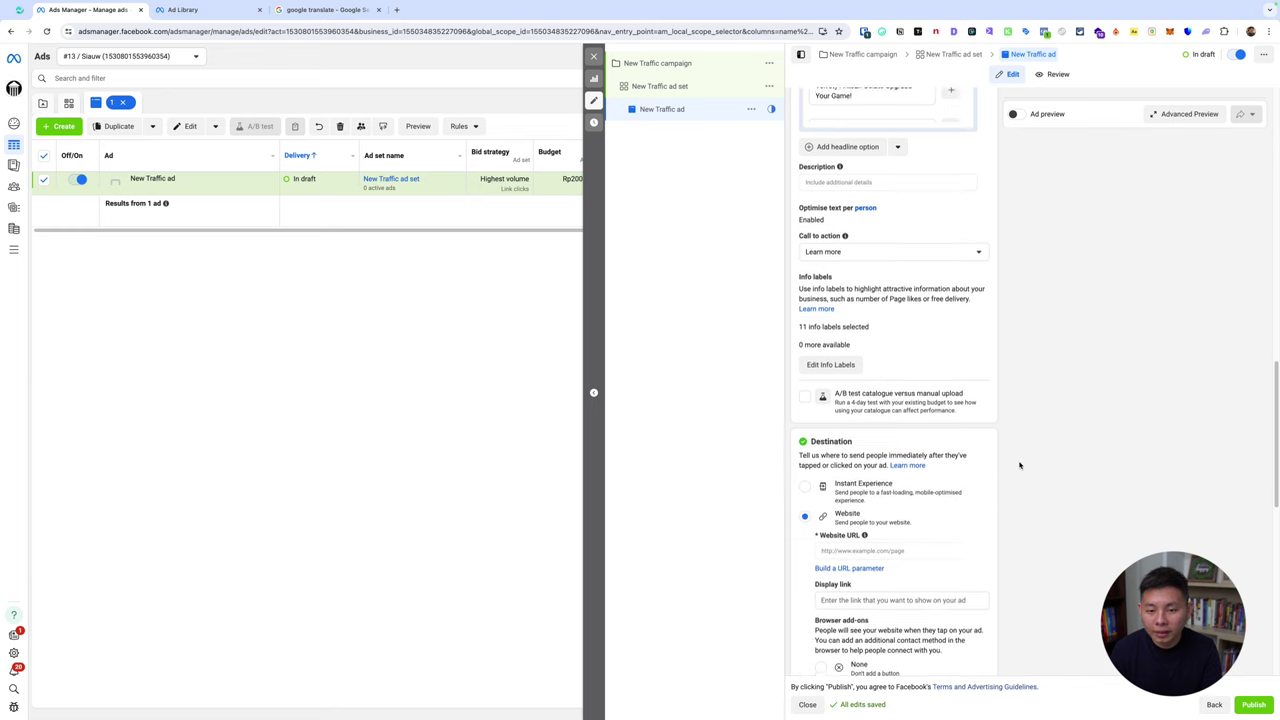
scroll(1020, 465, down, 2)
click(820, 459)
scroll(1006, 460, down, 1)
scroll(1006, 460, down, 3)
scroll(1007, 460, up, 15)
scroll(1006, 458, down, 1)
scroll(1006, 458, up, 2)
scroll(1006, 458, down, 3)
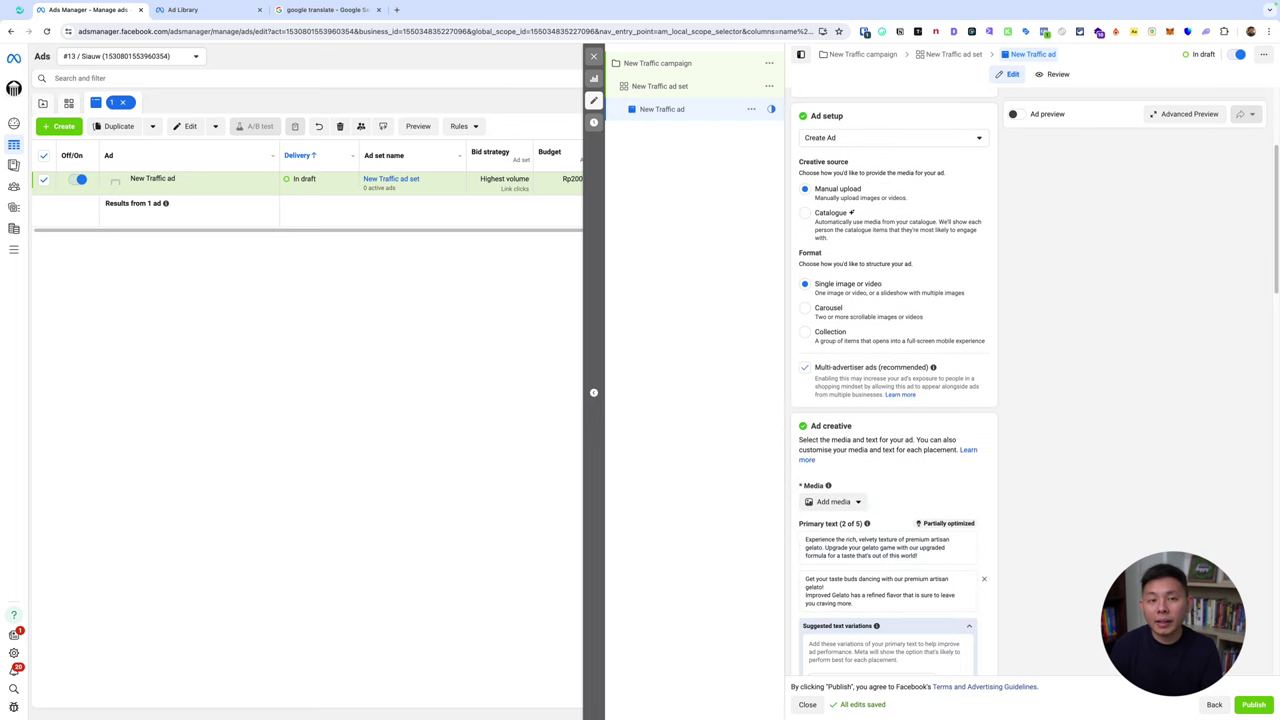
Open New Traffic ad set and review its audience languages, including the help text for the Languages setting.
click(696, 94)
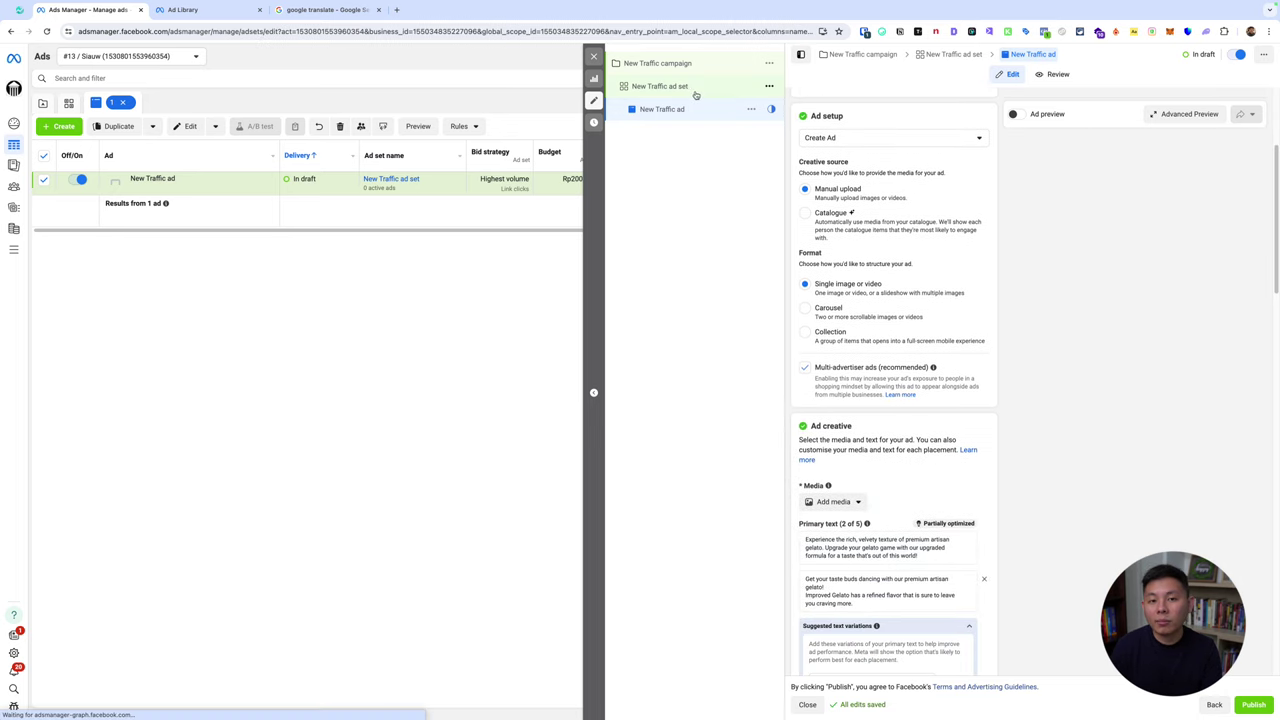
scroll(940, 317, down, 4)
scroll(942, 317, down, 10)
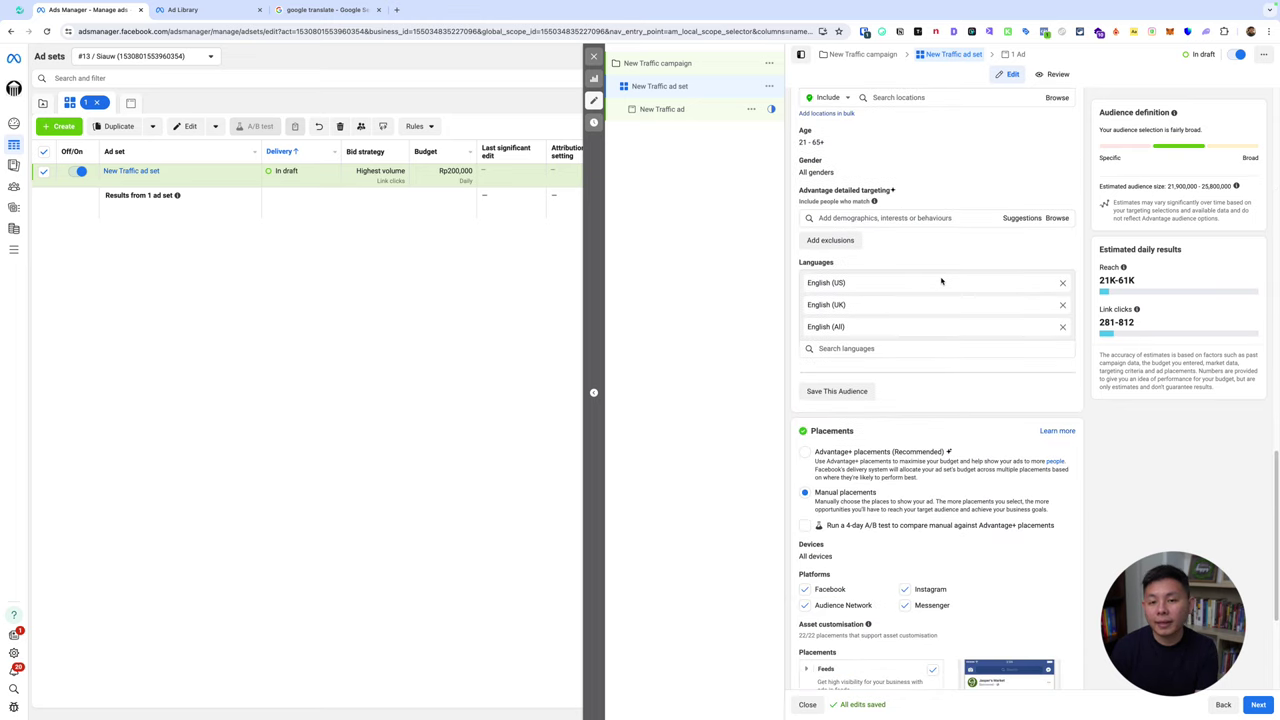
mouse_move(838, 263)
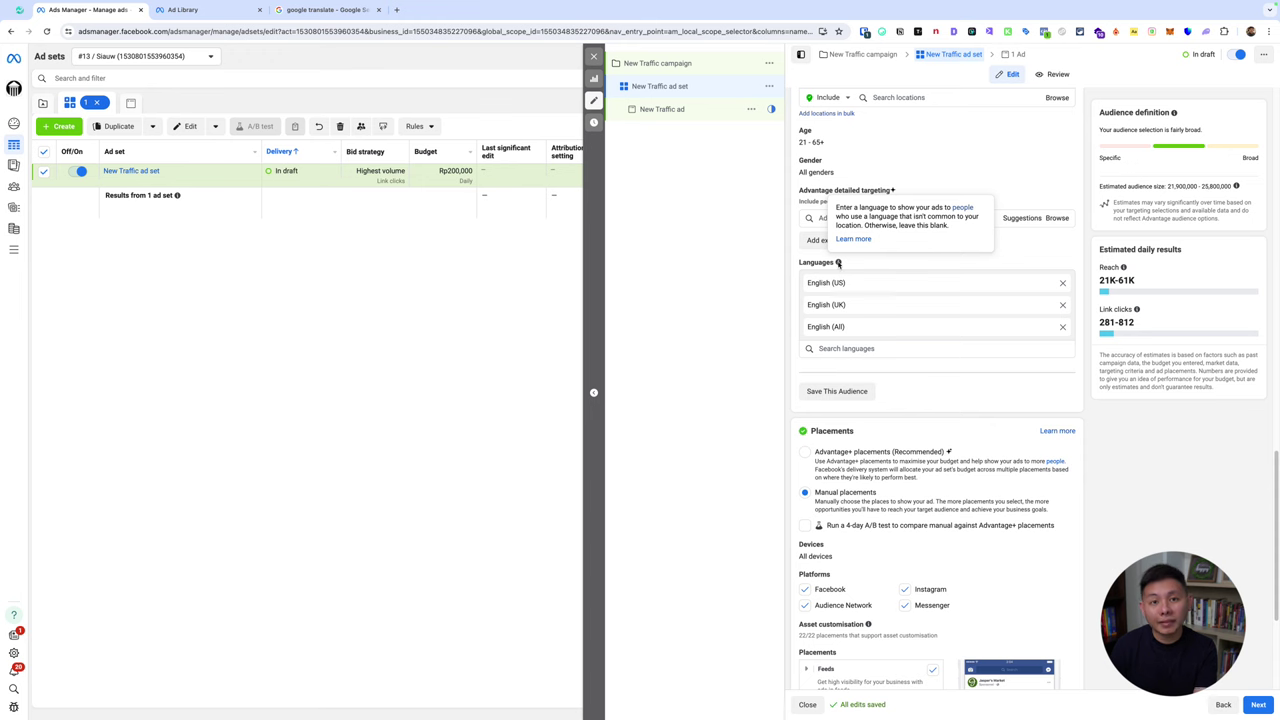
Return to New Traffic ad and review its English primary texts and suggested text variations.
click(683, 110)
scroll(885, 399, down, 5)
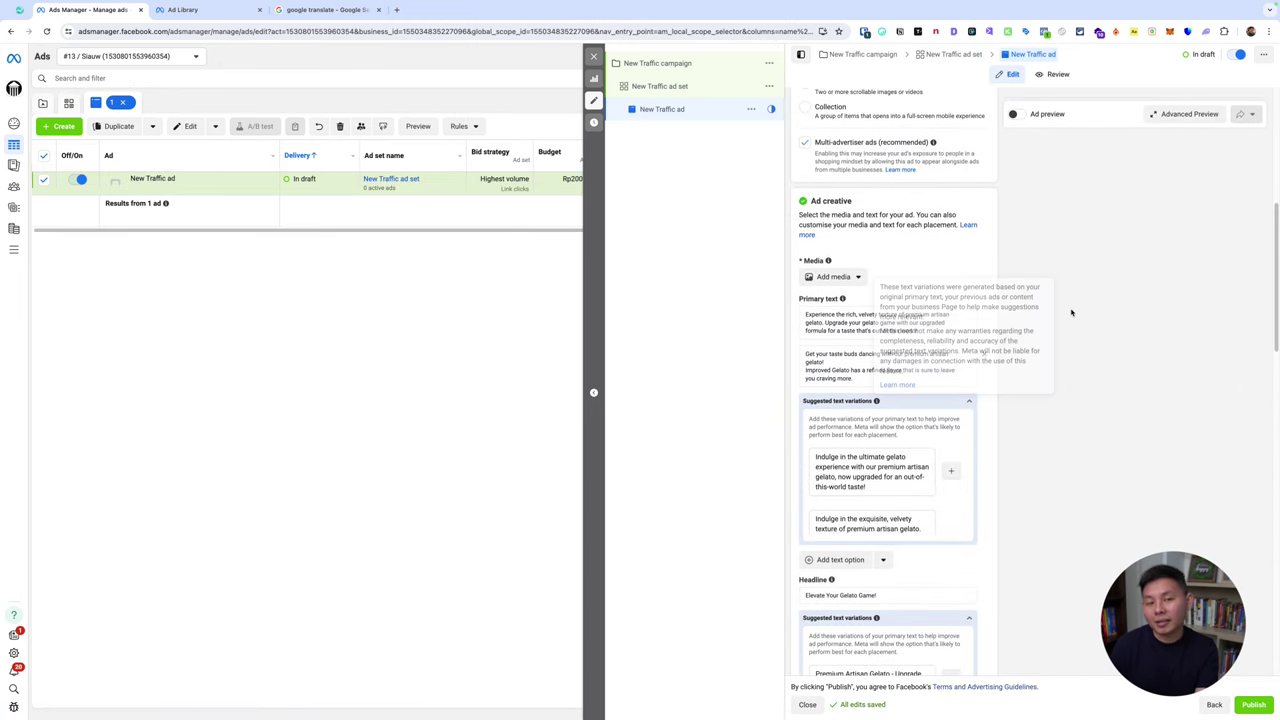
scroll(1071, 312, up, 5)
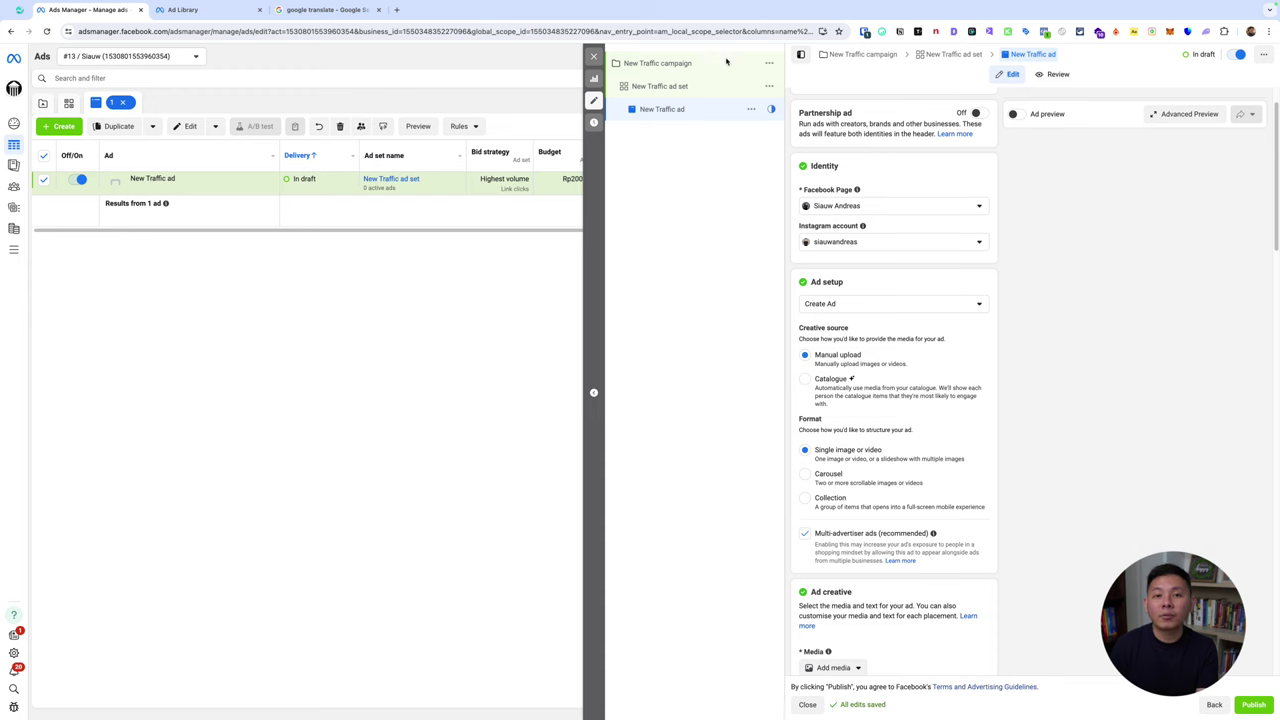
In New Traffic ad set's audience, replace the Indonesia location with Ubud, Bali.
click(706, 89)
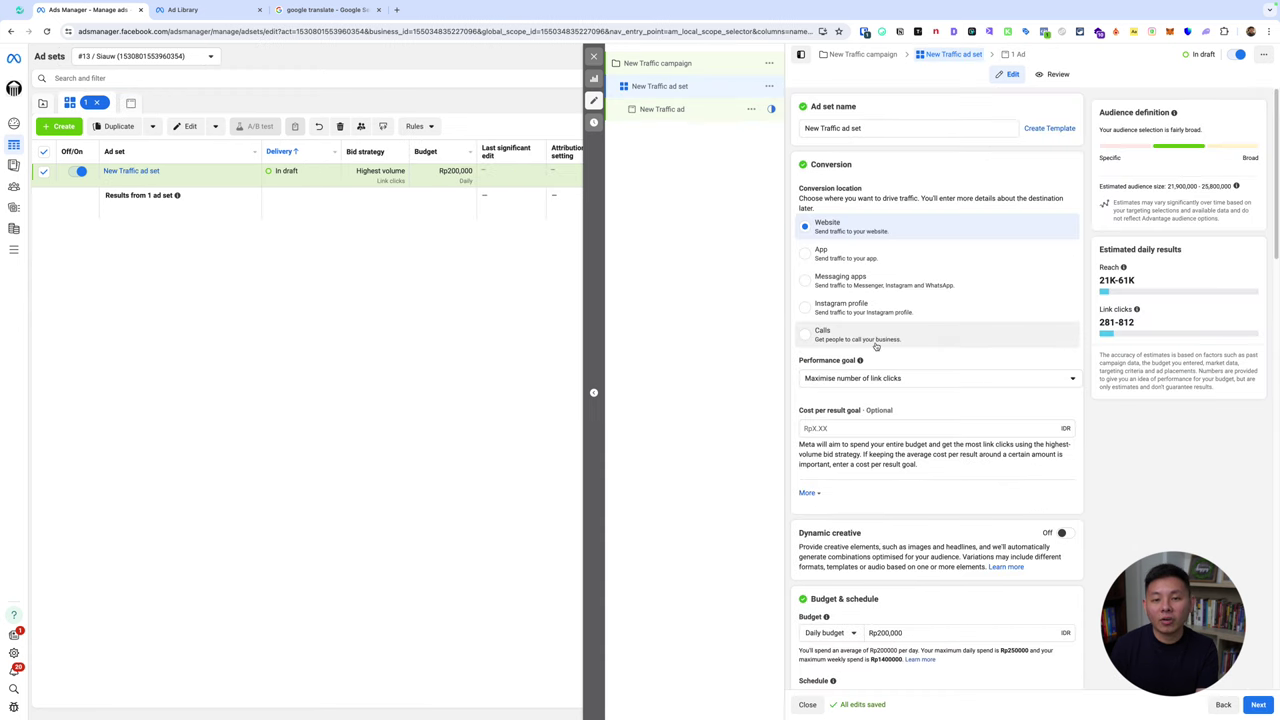
scroll(875, 345, down, 3)
scroll(875, 345, down, 3)
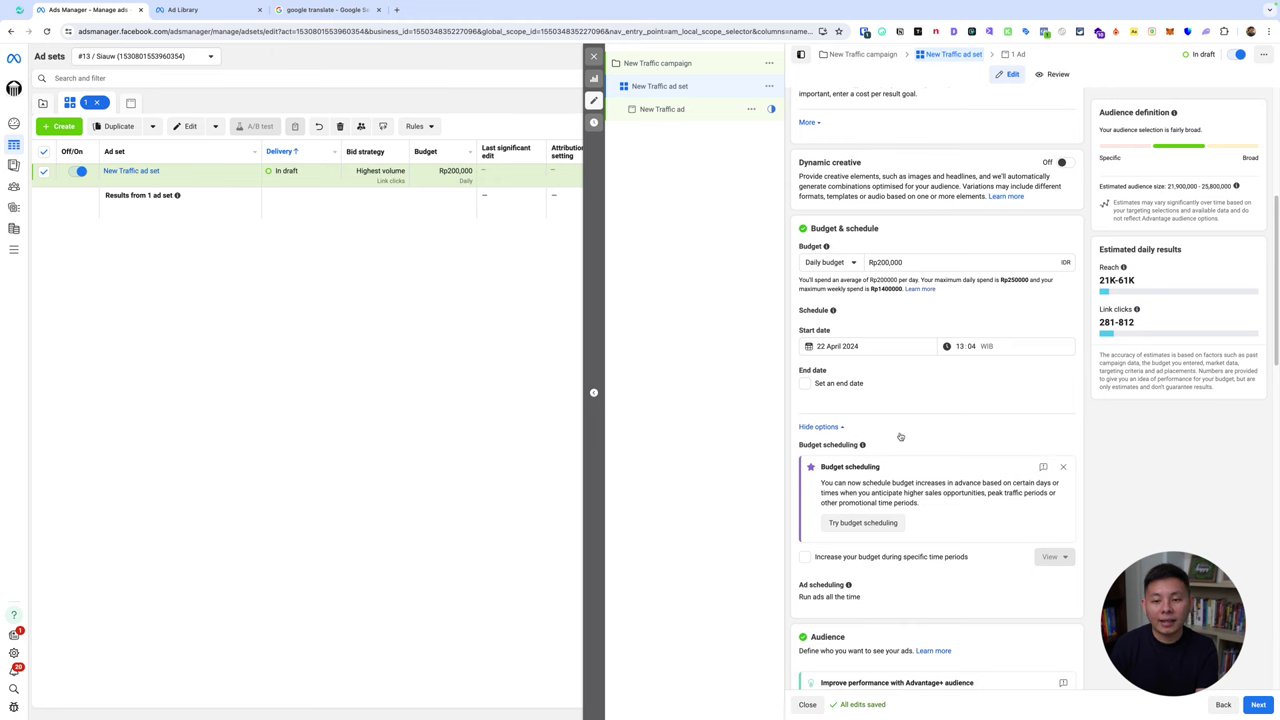
scroll(945, 485, down, 2)
scroll(960, 490, down, 5)
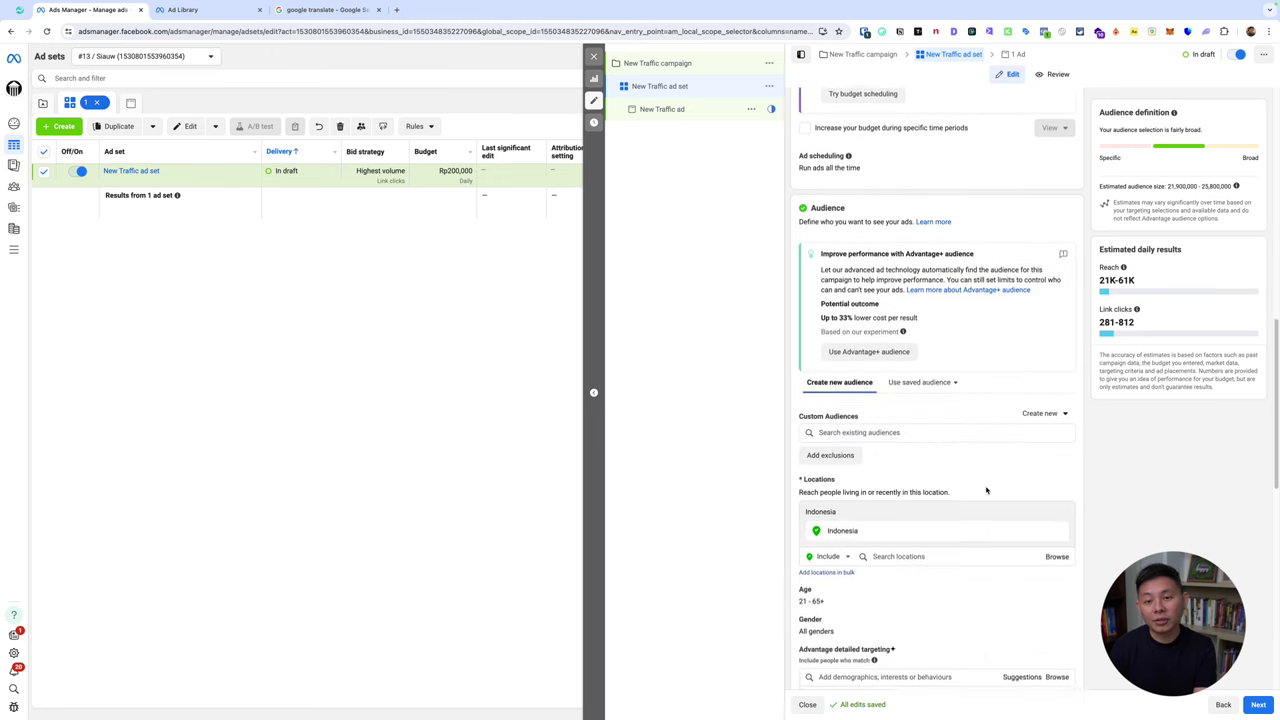
scroll(1070, 490, down, 2)
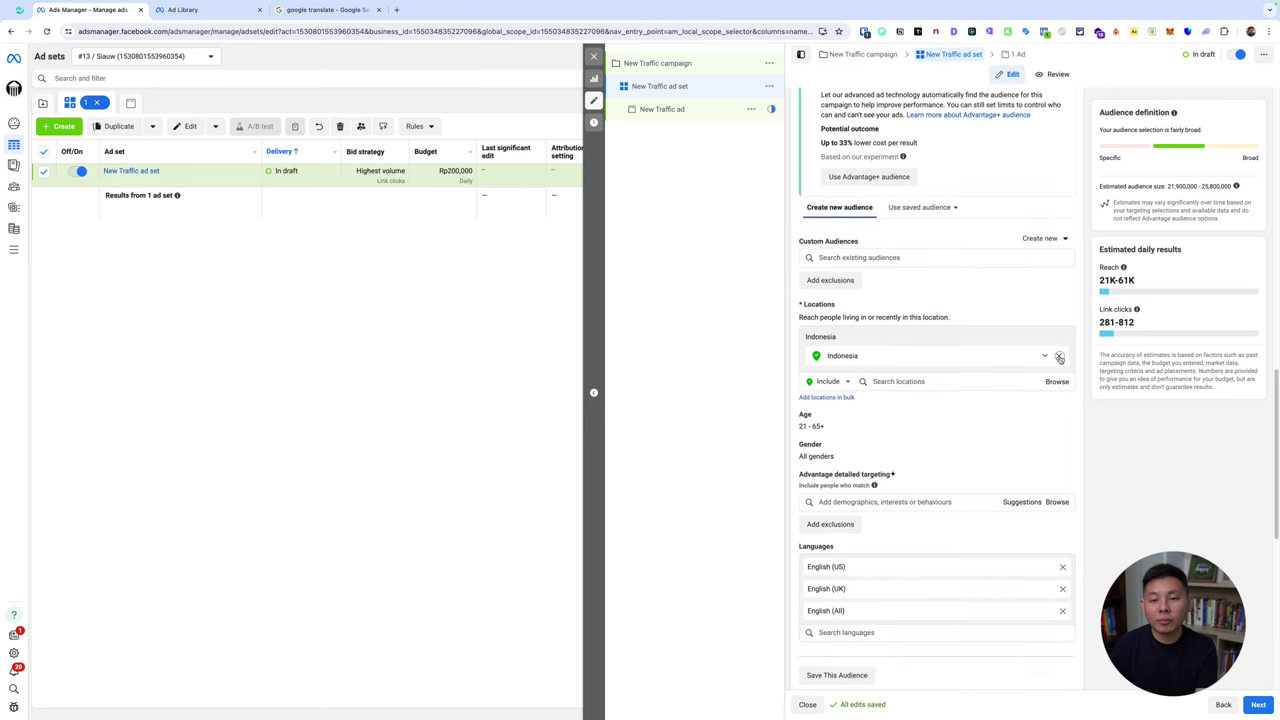
click(1059, 357)
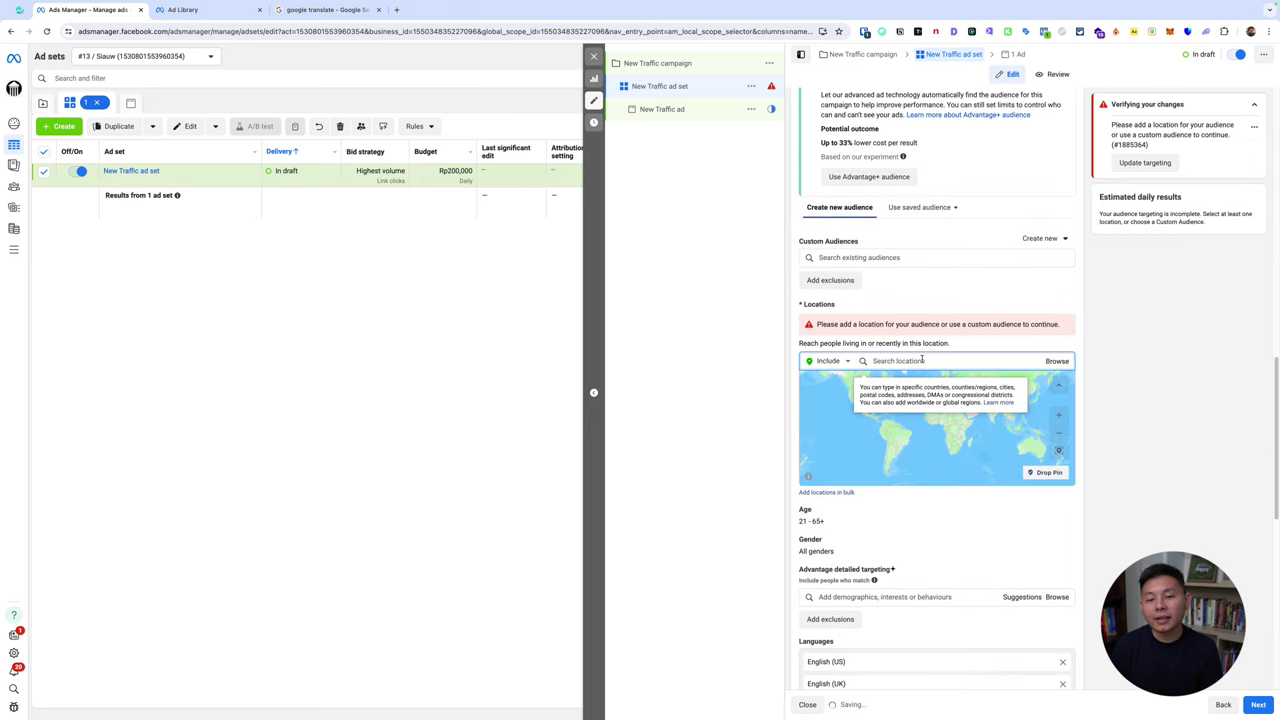
text(u)
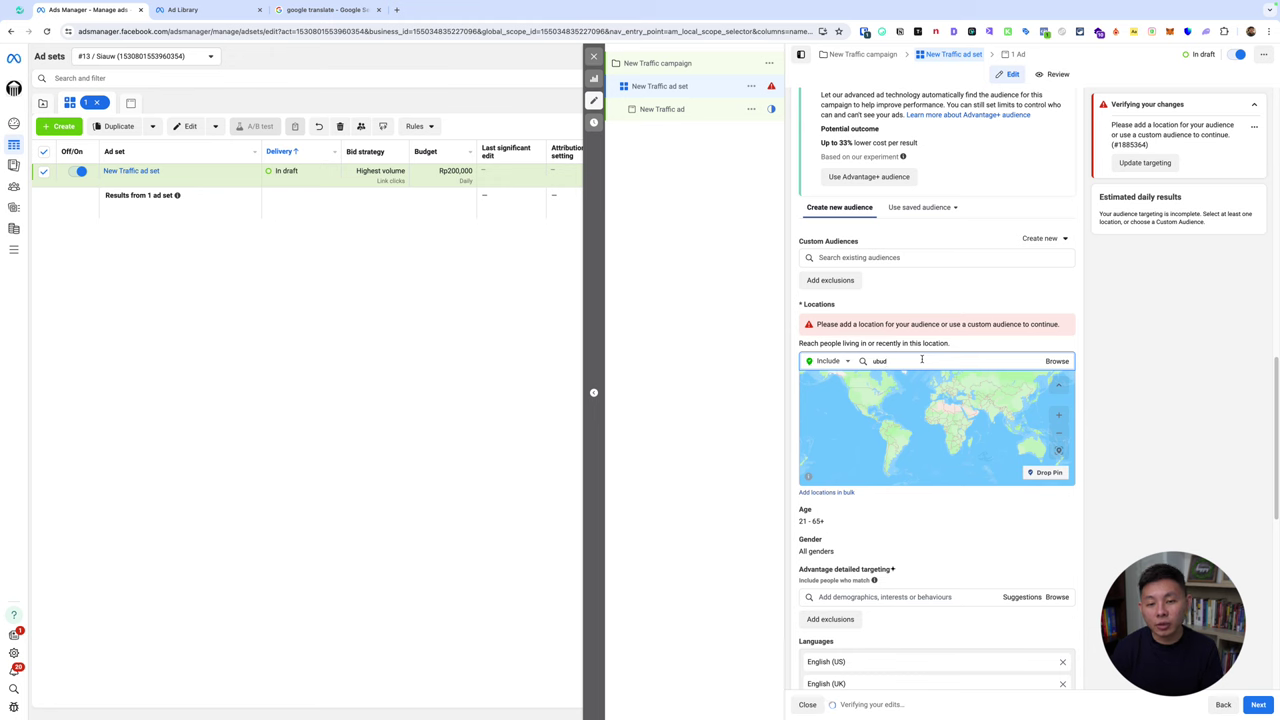
text(bud)
click(915, 381)
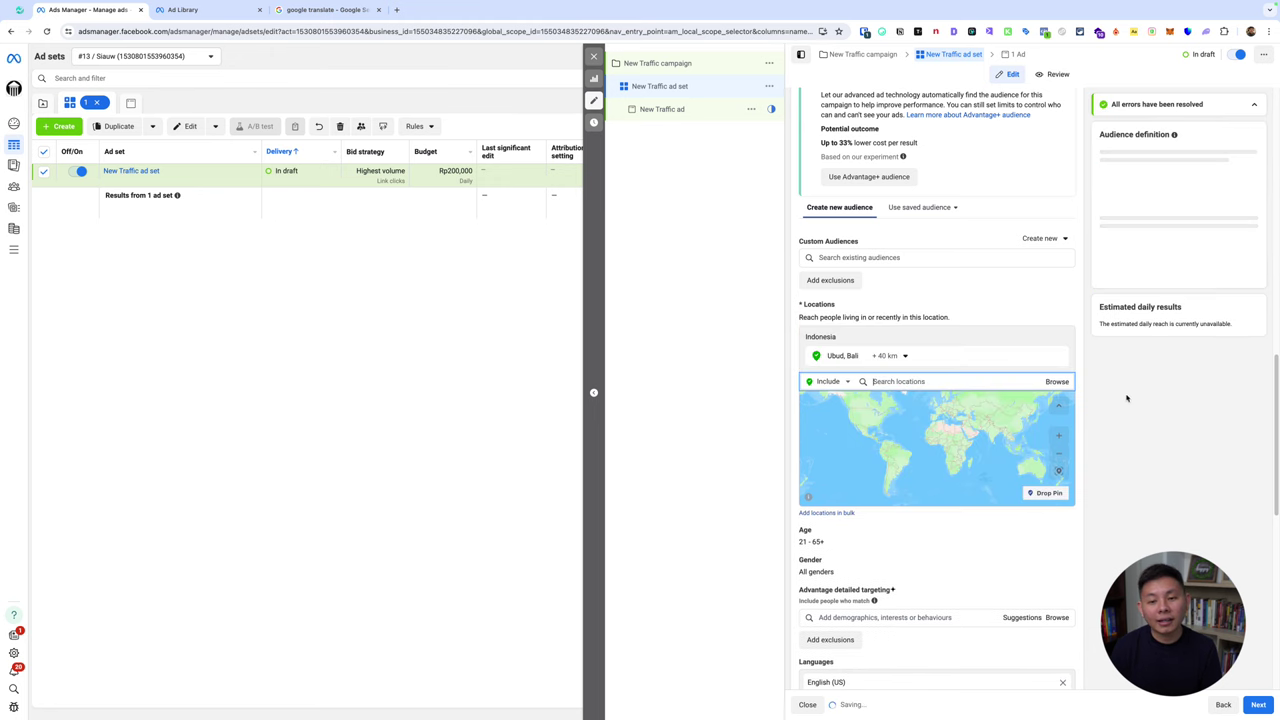
Restrict the Ubud, Bali location to the current city only and check the estimated audience size.
click(886, 355)
click(900, 374)
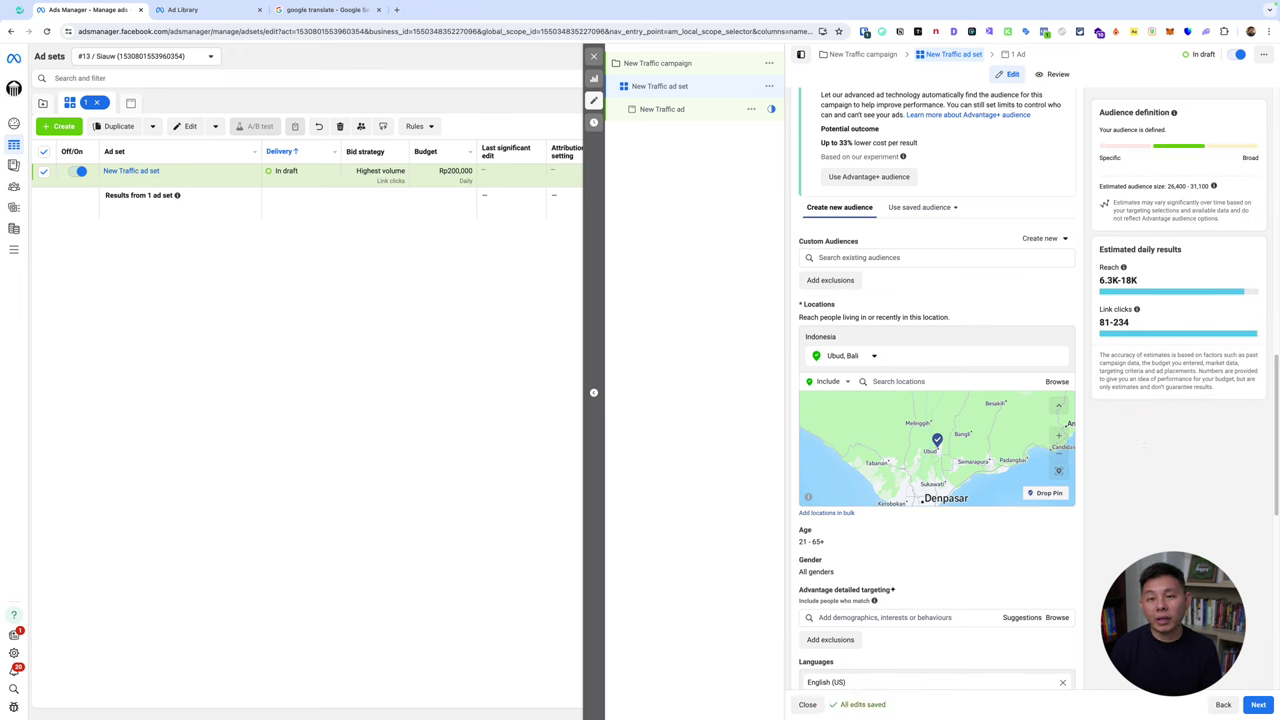
drag(1165, 186, 1219, 186)
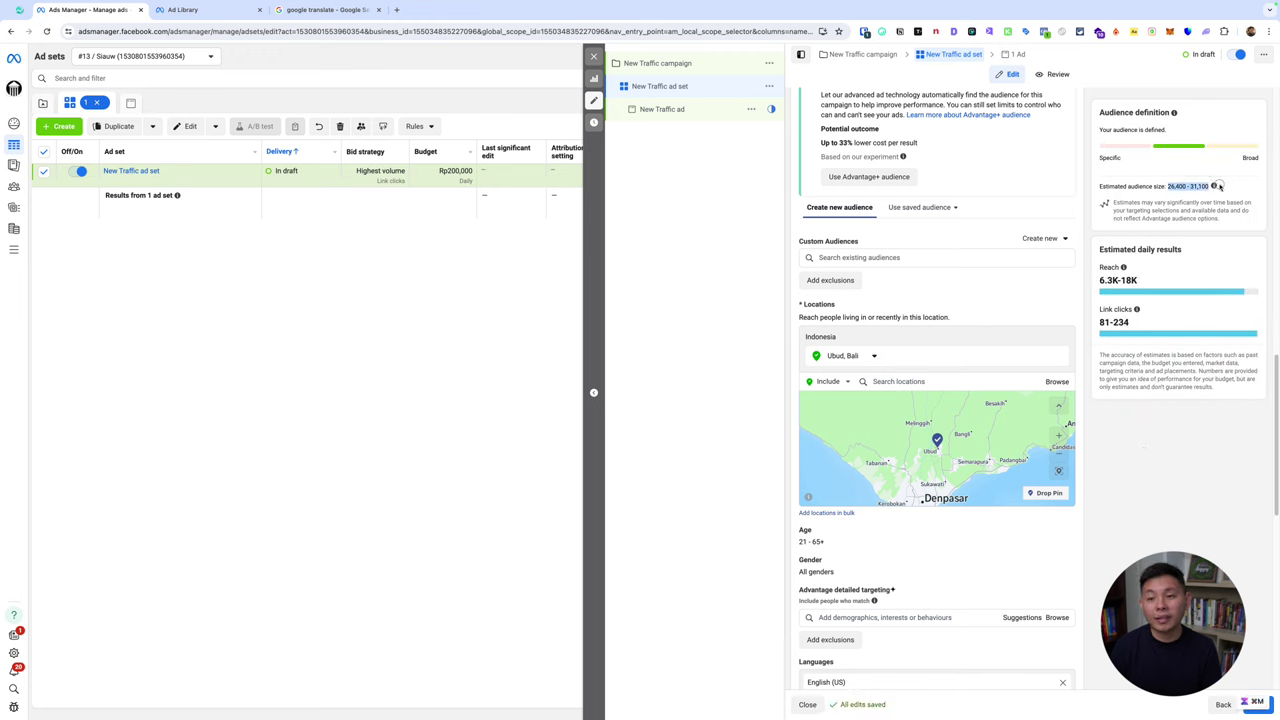
Set the Ubud, Bali location to include cities within a 40 km radius.
click(857, 357)
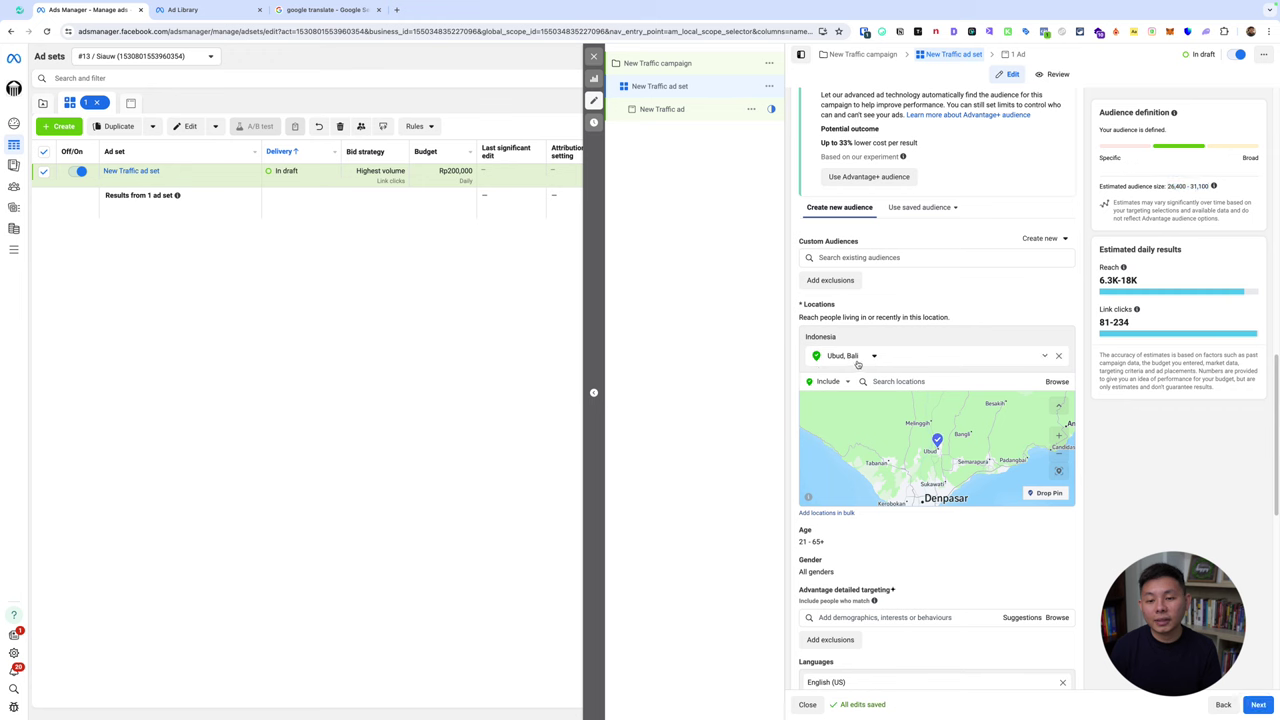
click(873, 356)
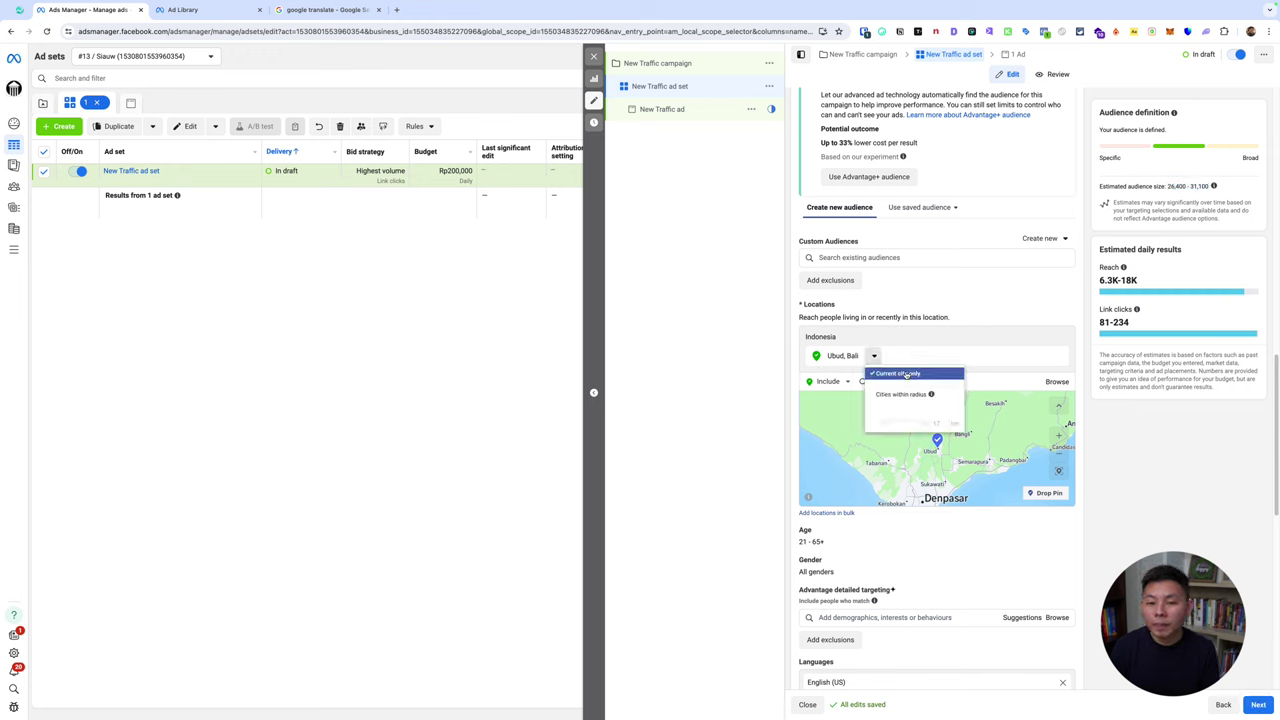
click(901, 394)
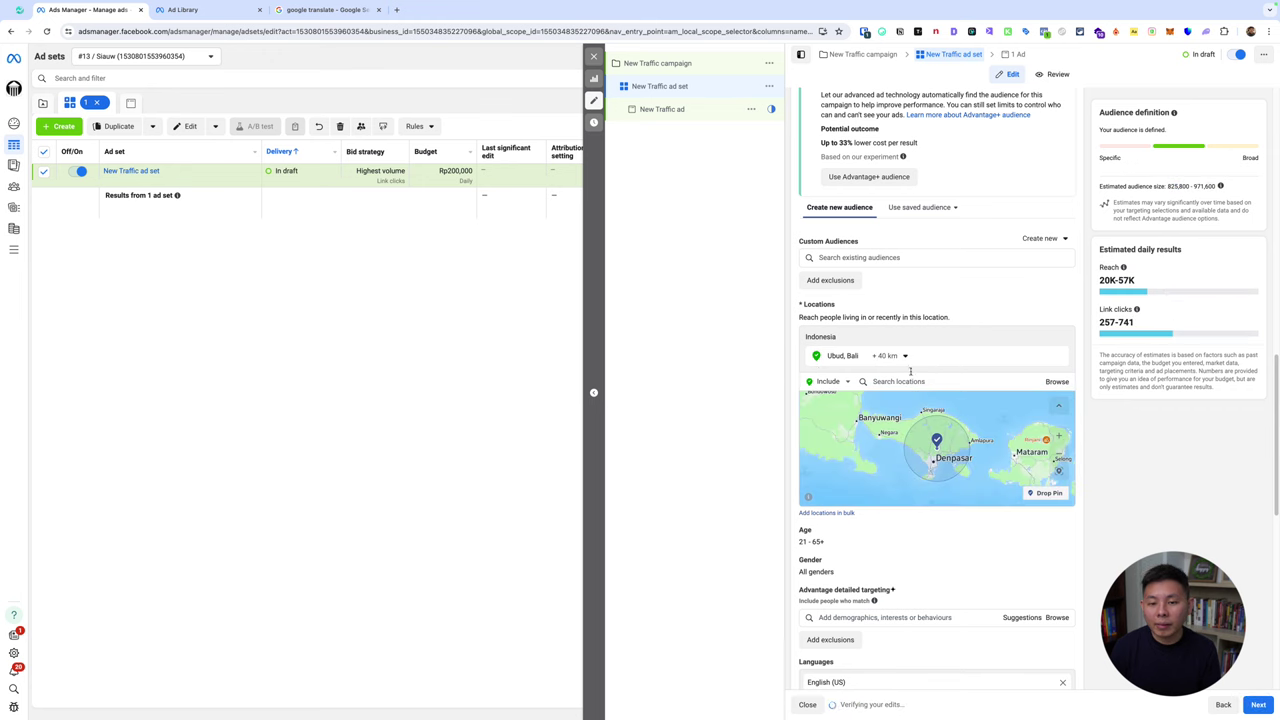